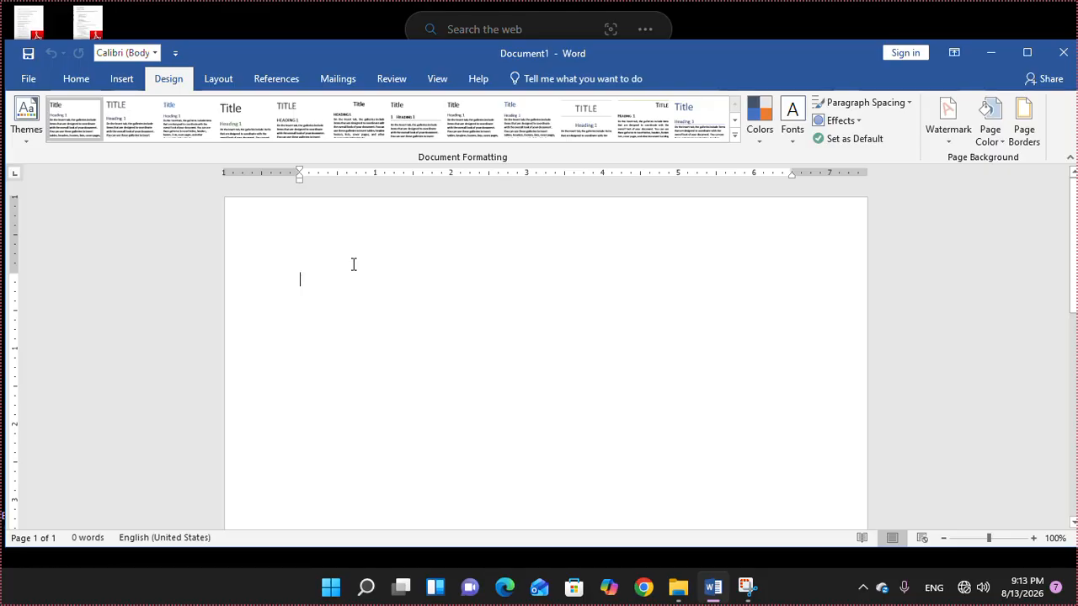
Step: Enter five lines of sample text in the blank document: hghjghjghj, jkhgkhgjk, jkghkjhjk, jkhgjhghj and kghhjgk
{"action": "type", "text": "hghjghjghj"}
{"action": "key", "text": "Return"}
{"action": "type", "text": "jkhgkhgjk"}
{"action": "key", "text": "Return"}
{"action": "type", "text": "jkghkjhjk"}
{"action": "key", "text": "Return"}
{"action": "type", "text": "jkhgjhghj"}
{"action": "key", "text": "Return"}
{"action": "type", "text": "kghhjgk"}
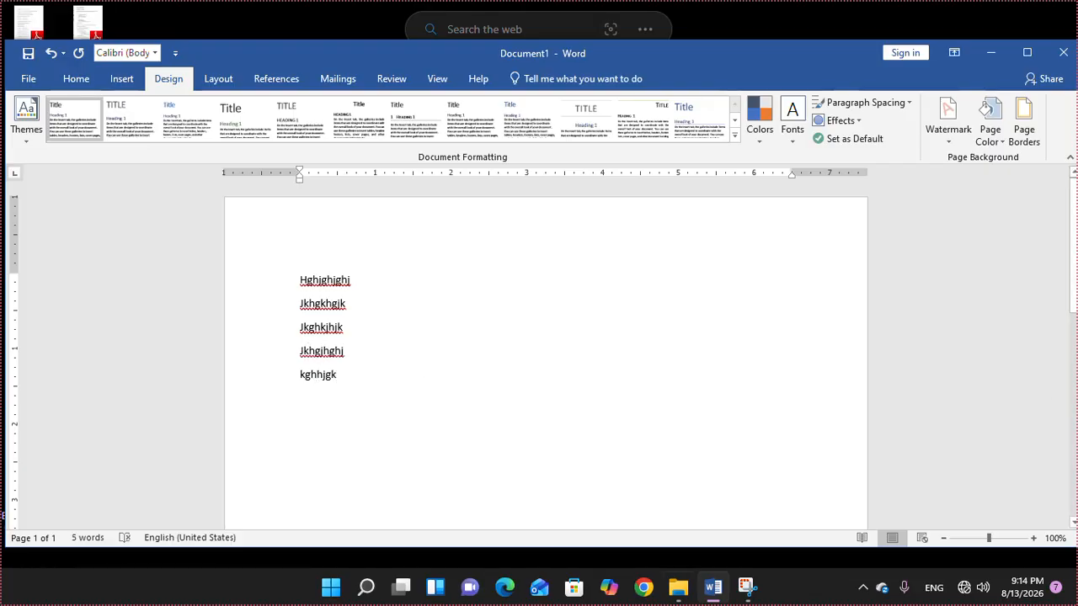
Step: Select the first four lines and try out several different style sets on the document
{"action": "left_click_drag", "start_coordinate": [293, 281], "coordinate": [352, 351]}
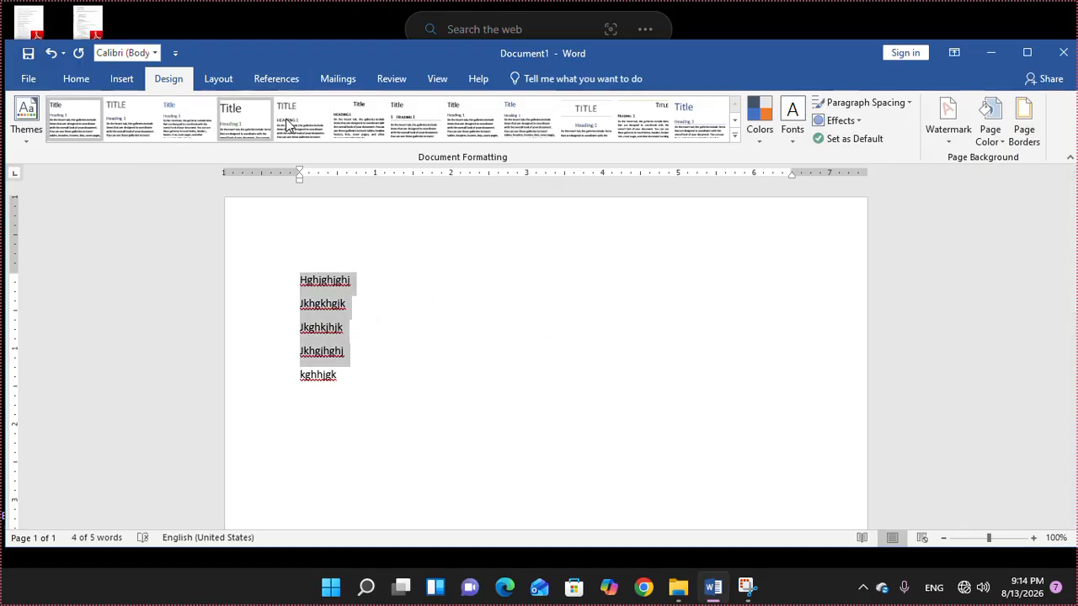
{"action": "left_click", "coordinate": [412, 123]}
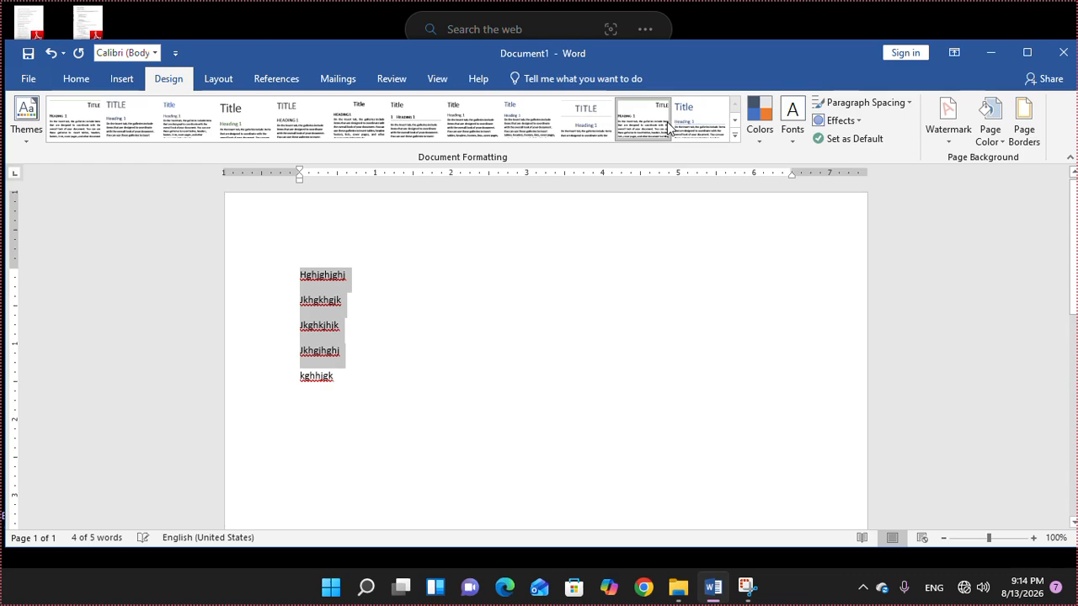
{"action": "left_click", "coordinate": [733, 127]}
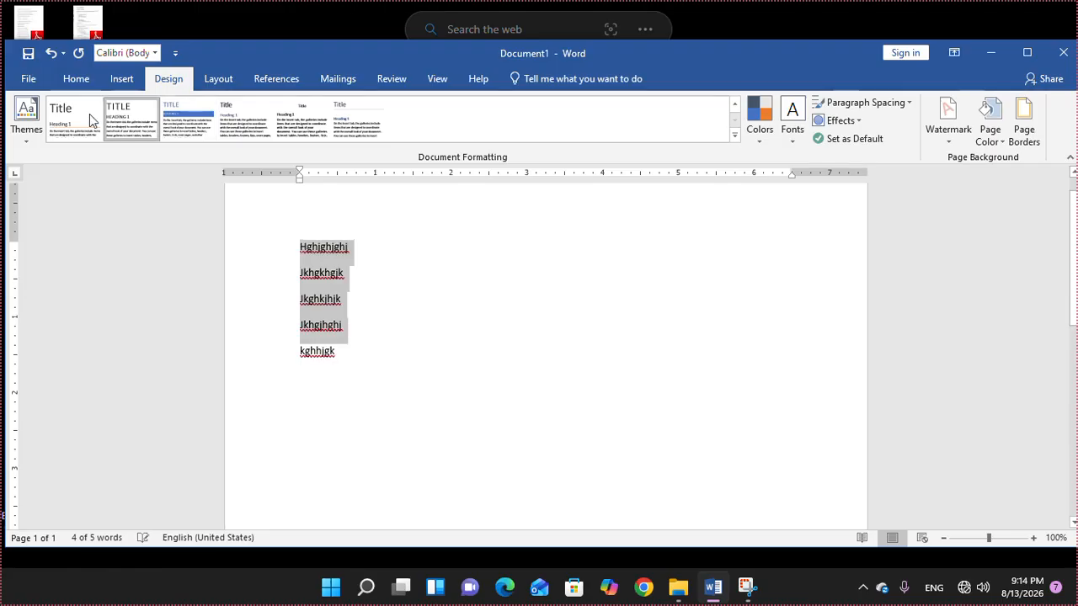
{"action": "left_click", "coordinate": [733, 108]}
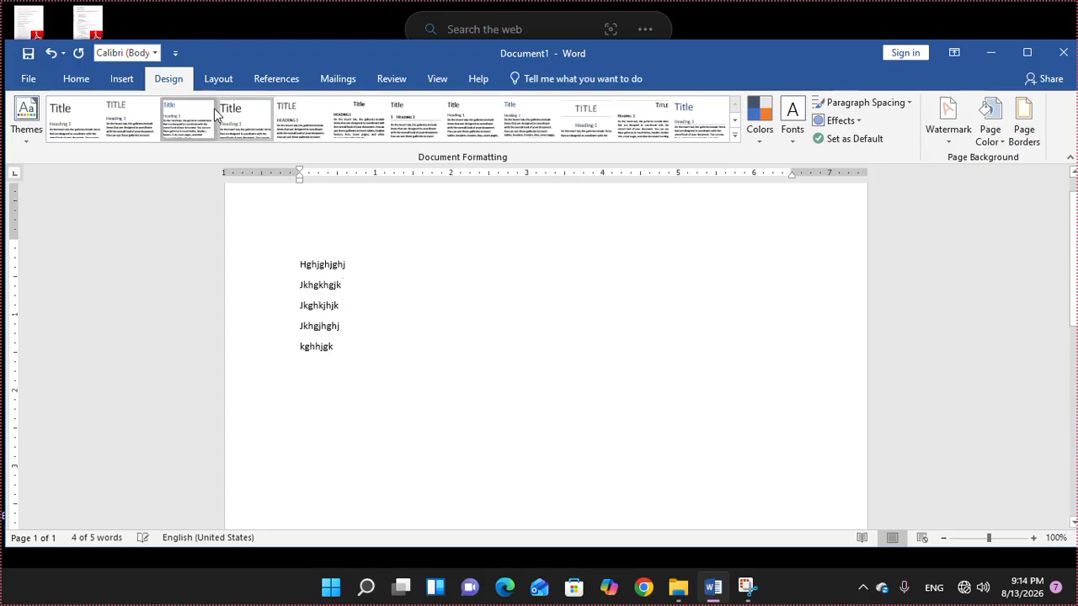
{"action": "left_click", "coordinate": [176, 120]}
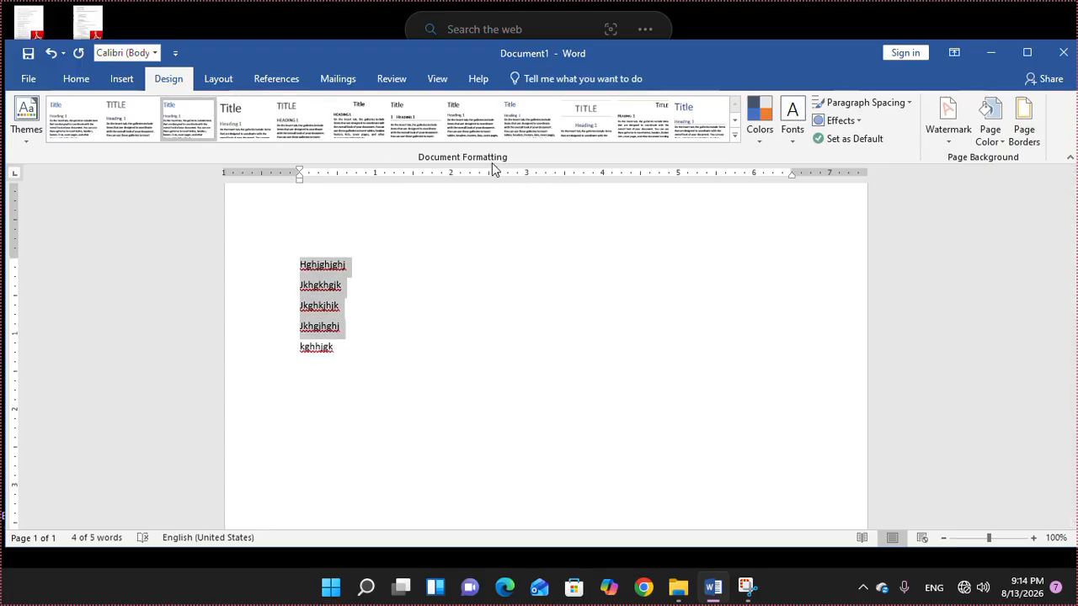
Step: Apply the style set with the centred, capitalised title to the document and deselect the text
{"action": "left_click", "coordinate": [450, 35]}
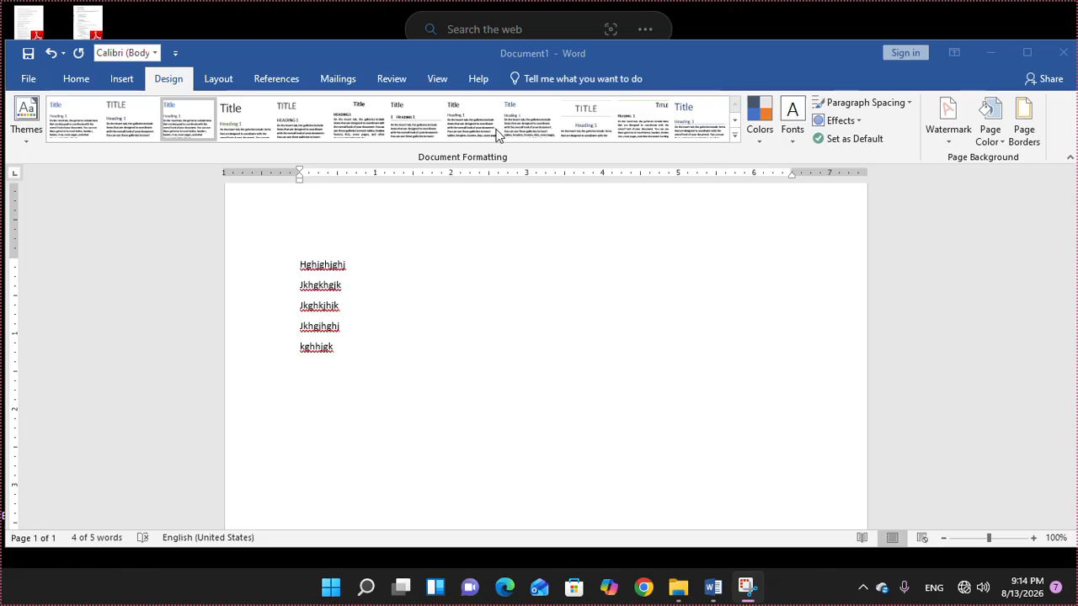
{"action": "left_click", "coordinate": [301, 282]}
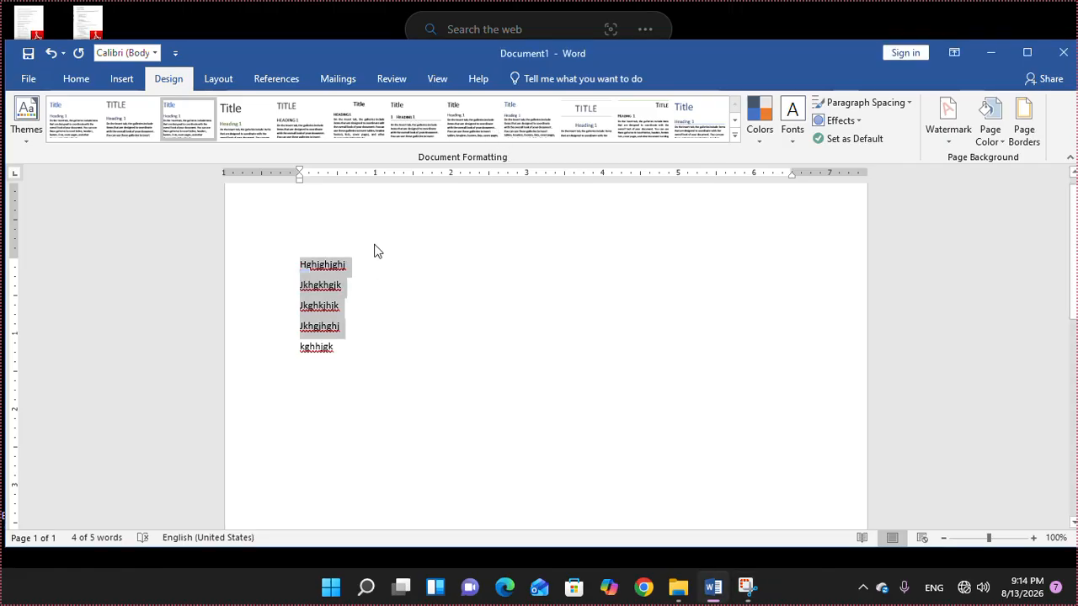
{"action": "left_click", "coordinate": [586, 118]}
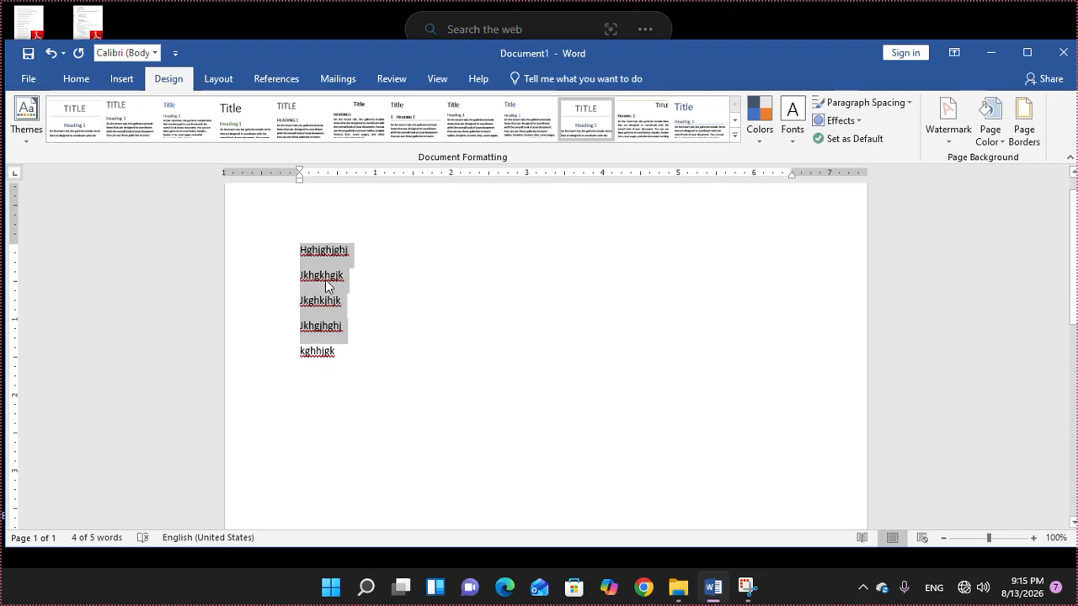
{"action": "left_click", "coordinate": [726, 278]}
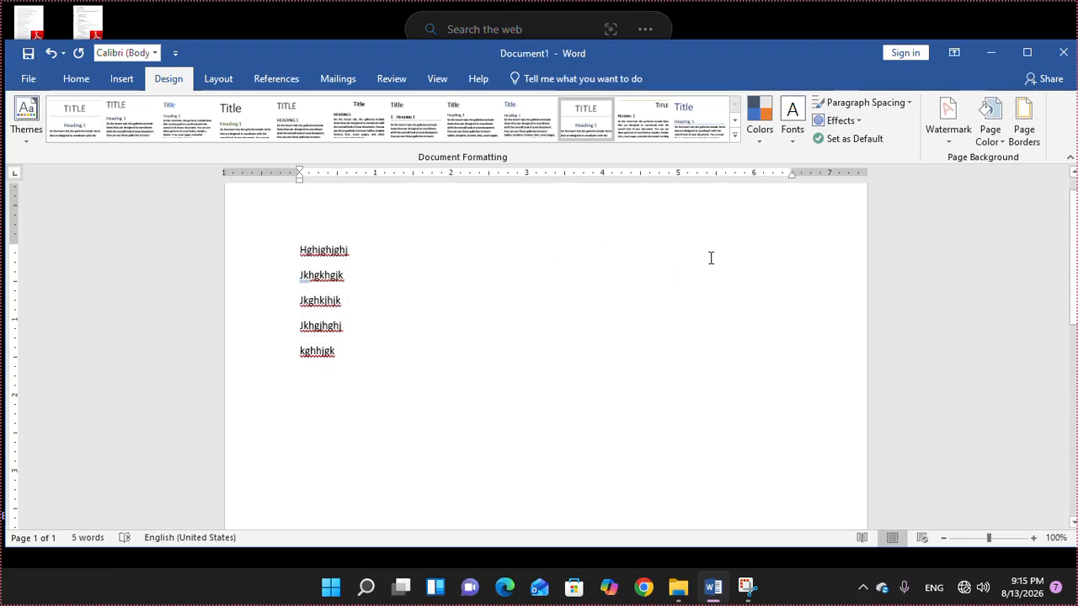
Step: Add the preset CONFIDENTIAL 1 watermark to the page and replace it with the DO NOT COPY 1 watermark
{"action": "left_click", "coordinate": [948, 139]}
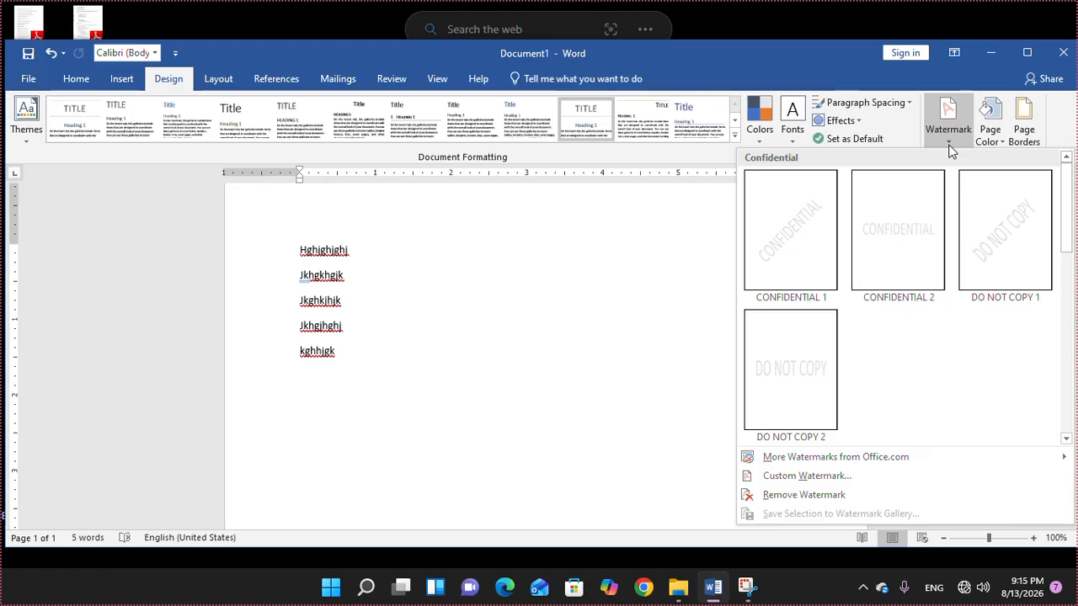
{"action": "left_click", "coordinate": [790, 248]}
{"action": "left_click_drag", "start_coordinate": [1074, 234], "coordinate": [1074, 274]}
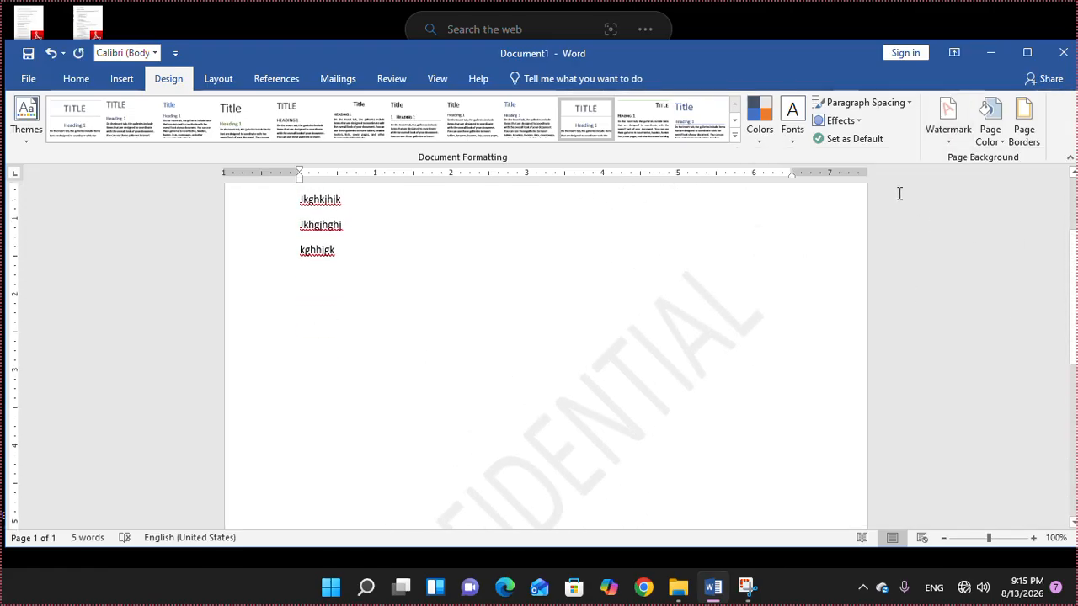
{"action": "left_click", "coordinate": [945, 141]}
{"action": "left_click", "coordinate": [1015, 239]}
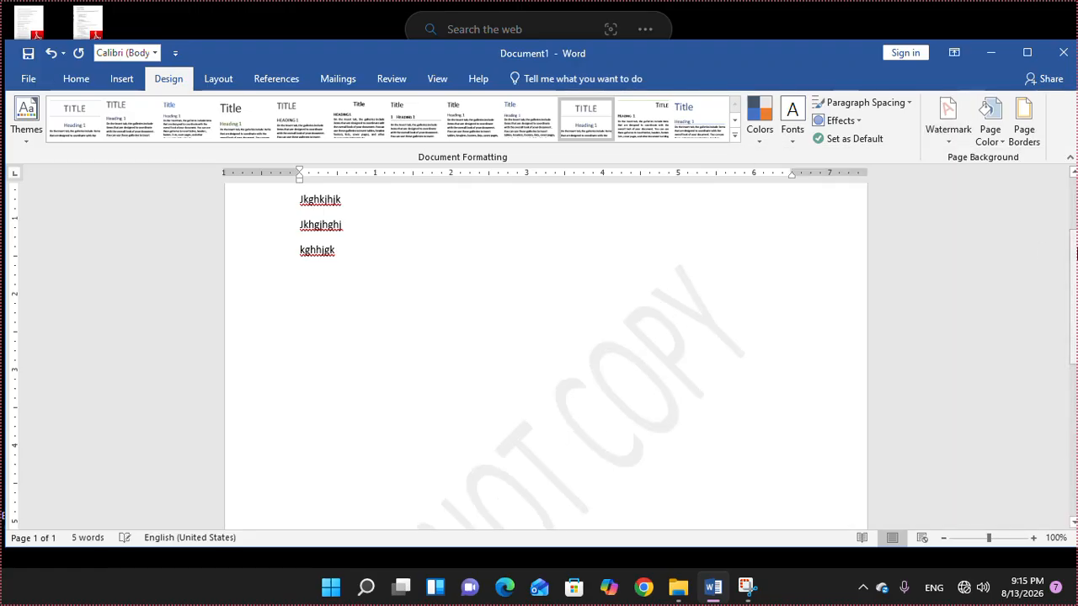
{"action": "left_click_drag", "start_coordinate": [1074, 254], "coordinate": [1075, 328]}
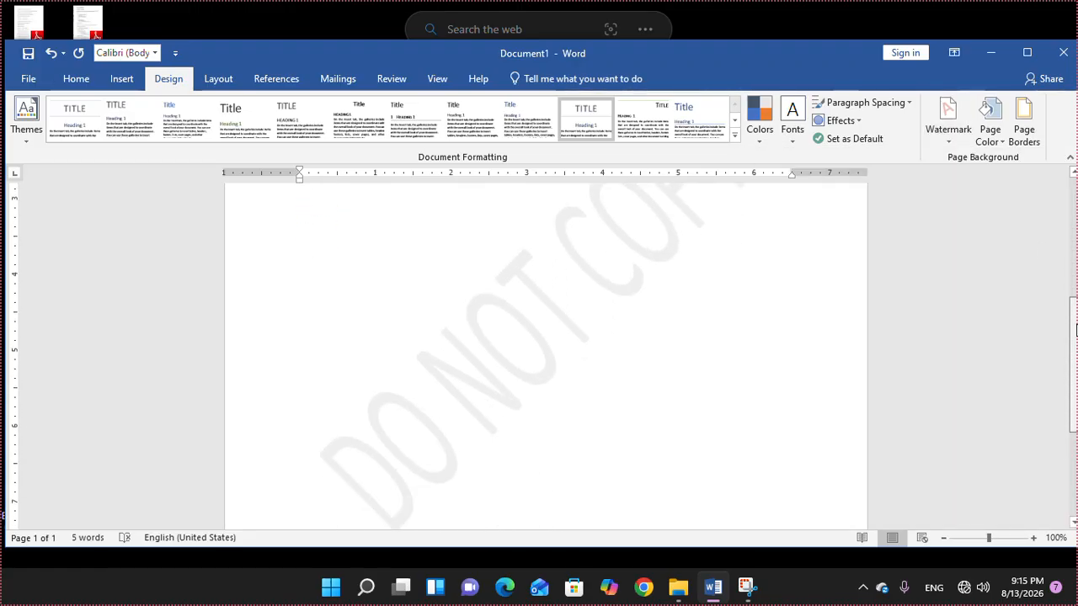
Step: Replace the preset watermark with a custom diagonal text watermark reading GAYATRI COMPUTER DWARKA
{"action": "left_click", "coordinate": [938, 137]}
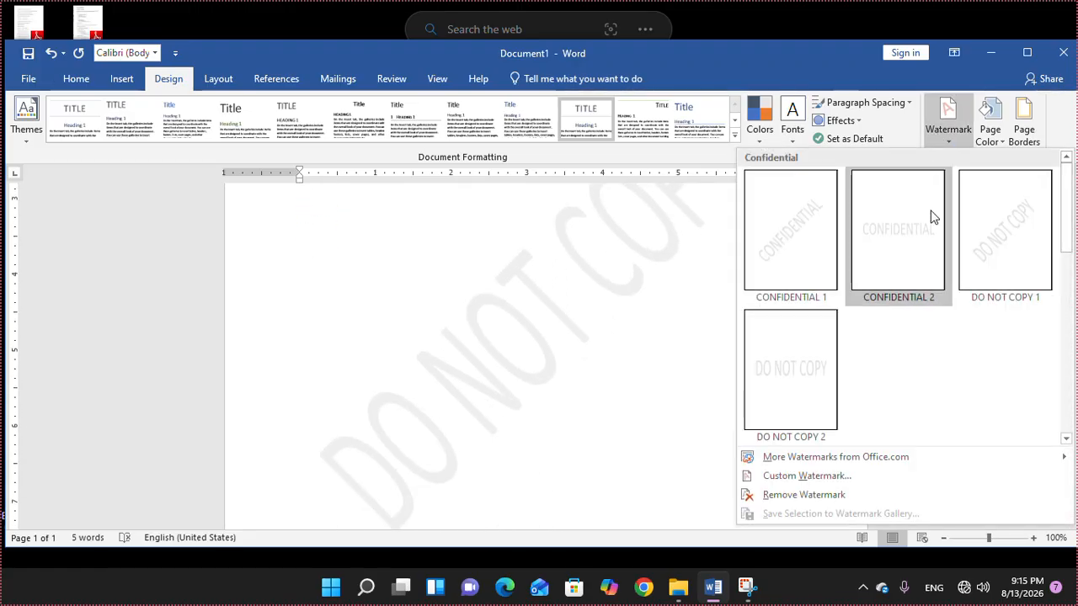
{"action": "left_click", "coordinate": [807, 475]}
{"action": "left_click", "coordinate": [520, 295]}
{"action": "left_click_drag", "start_coordinate": [519, 296], "coordinate": [402, 296]}
{"action": "key", "text": "BackSpace"}
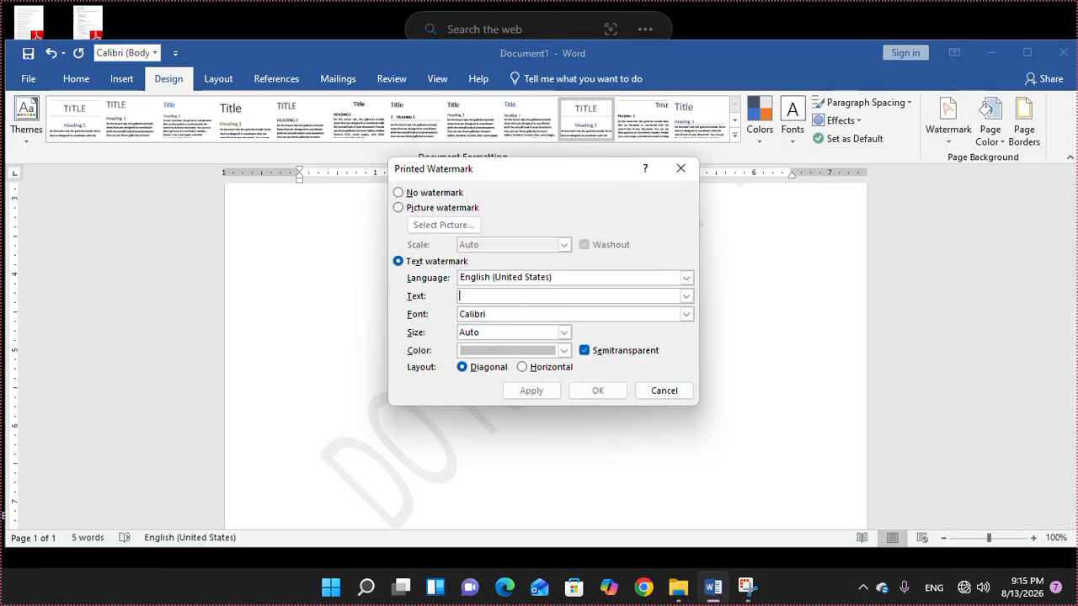
{"action": "type", "text": "GAYATRI COMPUTER DWARKA"}
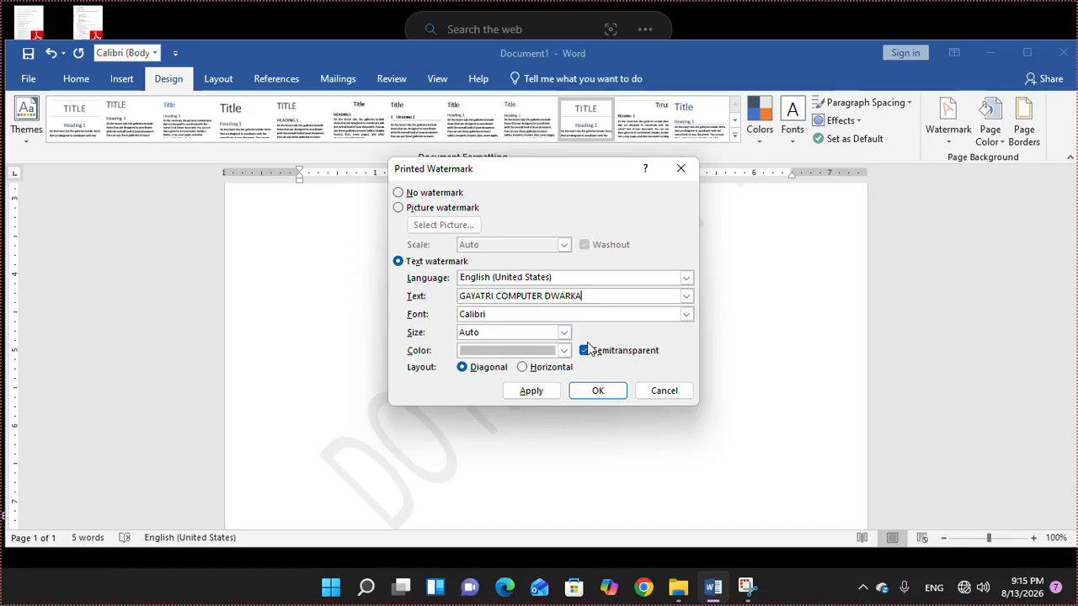
{"action": "left_click", "coordinate": [619, 392]}
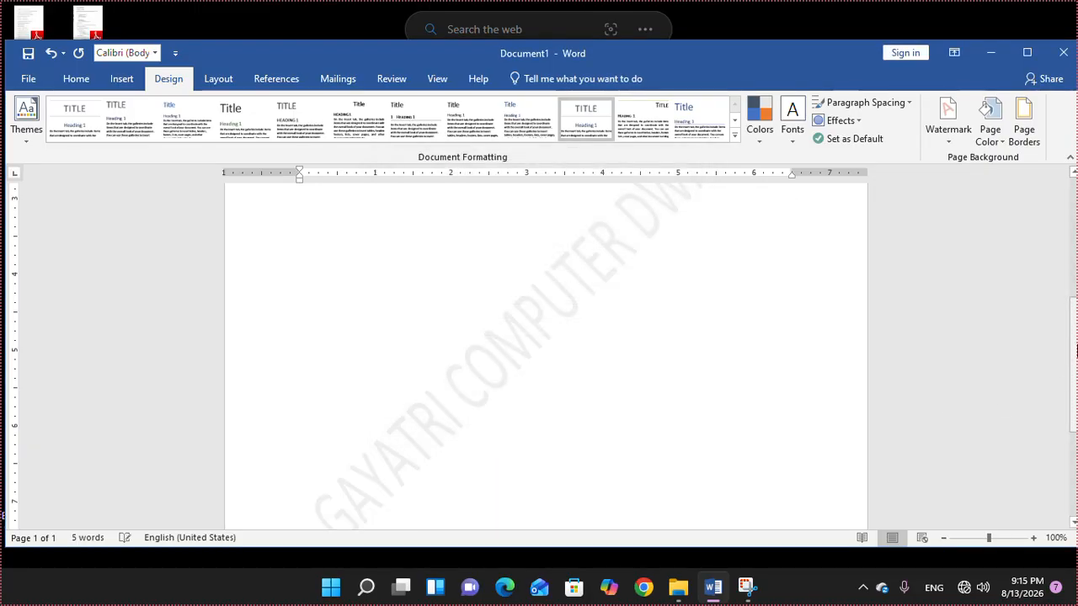
Step: Look over the custom watermark on the page and remove it from the document
{"action": "left_click_drag", "start_coordinate": [1075, 325], "coordinate": [1076, 244]}
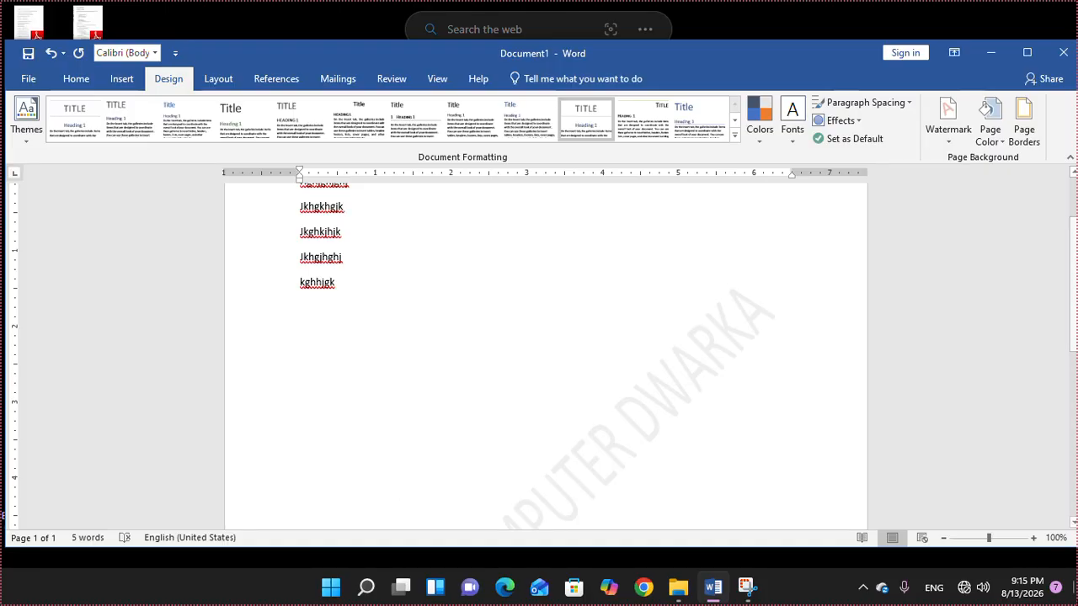
{"action": "left_click_drag", "start_coordinate": [1076, 320], "coordinate": [1076, 351]}
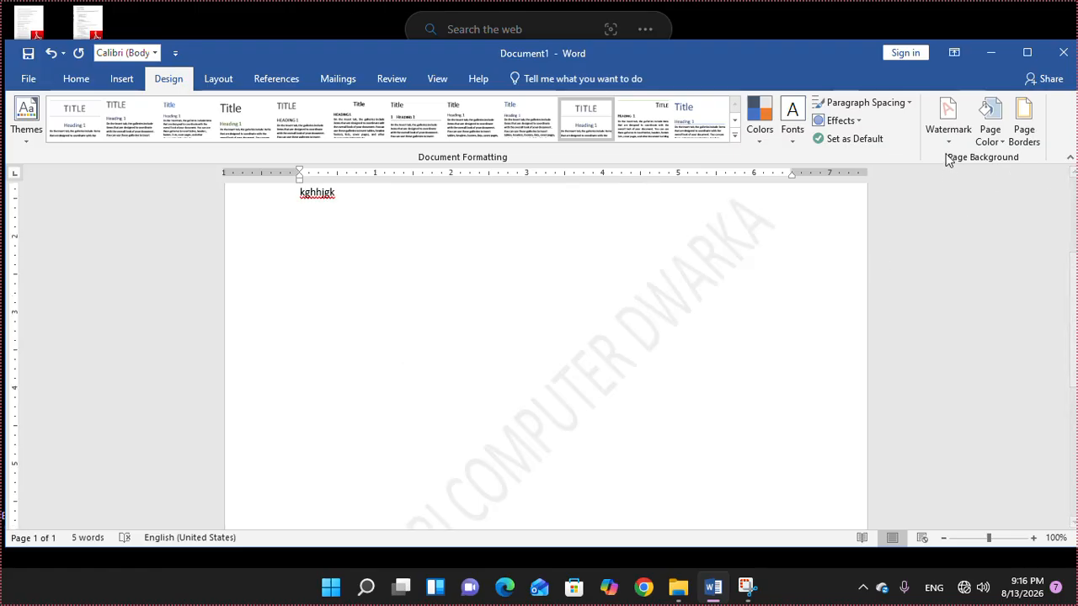
{"action": "left_click", "coordinate": [948, 124]}
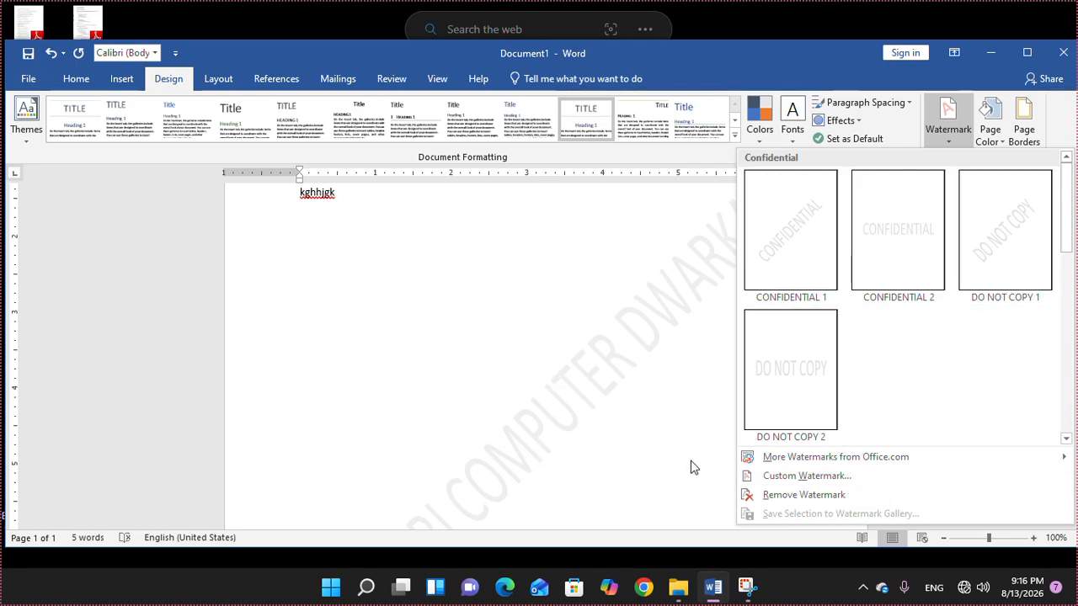
{"action": "left_click", "coordinate": [783, 497]}
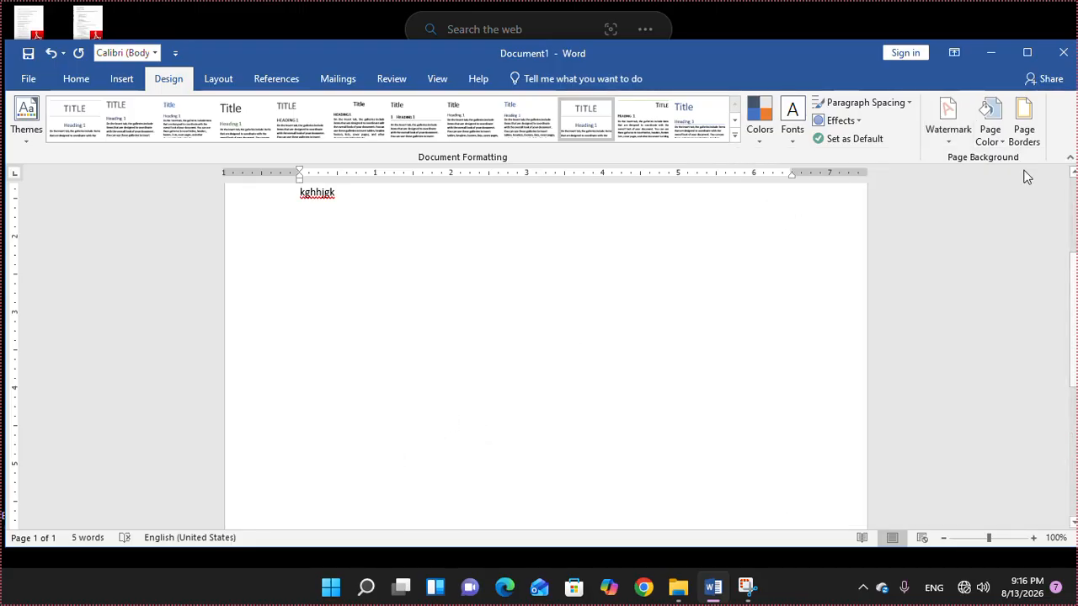
Step: Try a light blue theme color as the page background and change it to light orange
{"action": "left_click", "coordinate": [990, 128]}
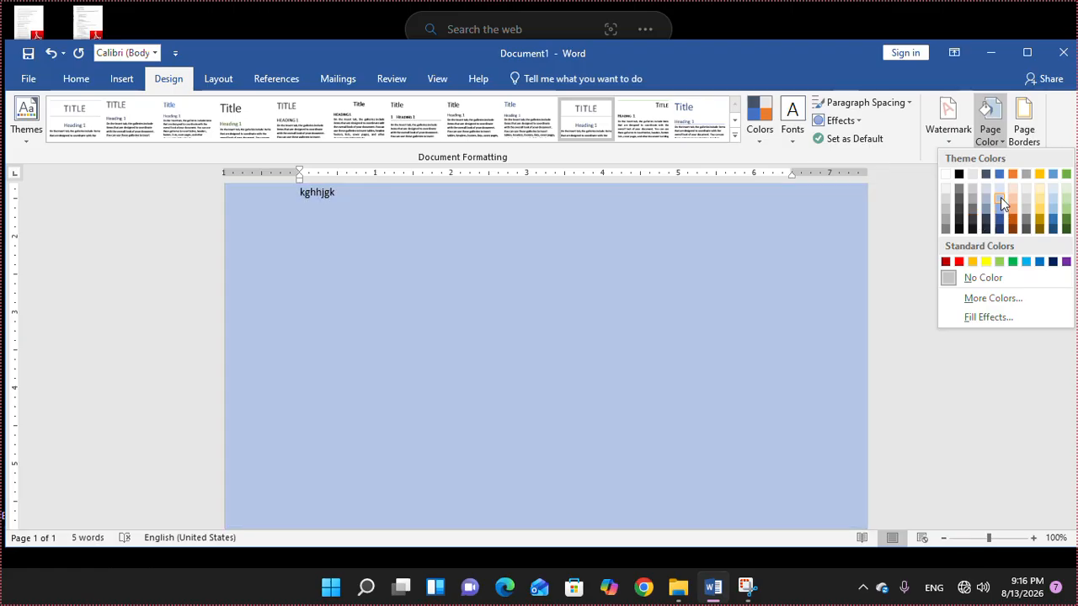
{"action": "left_click", "coordinate": [1001, 197]}
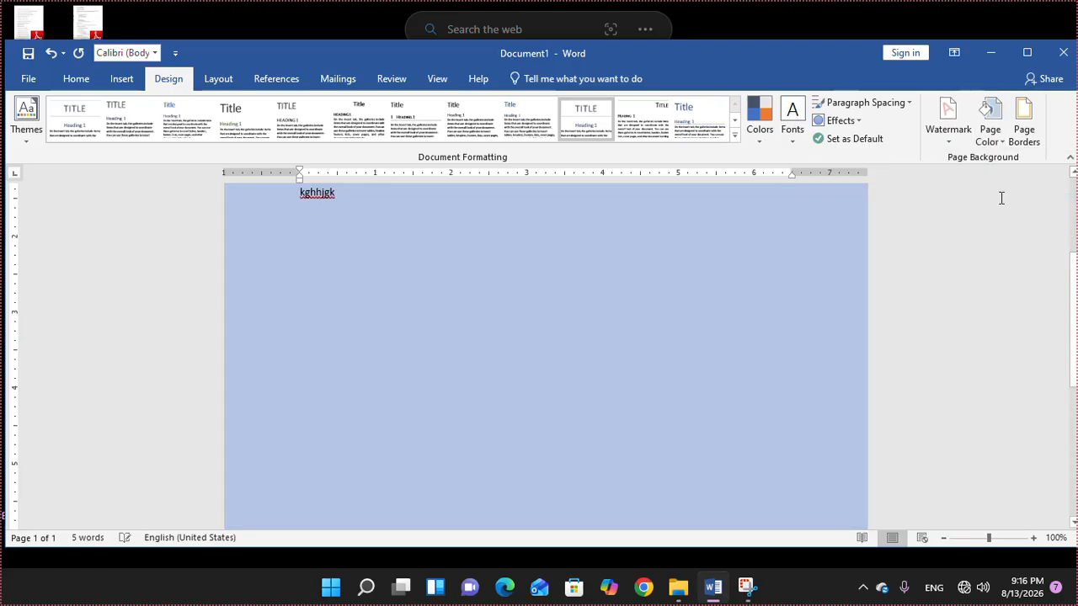
{"action": "left_click", "coordinate": [999, 134]}
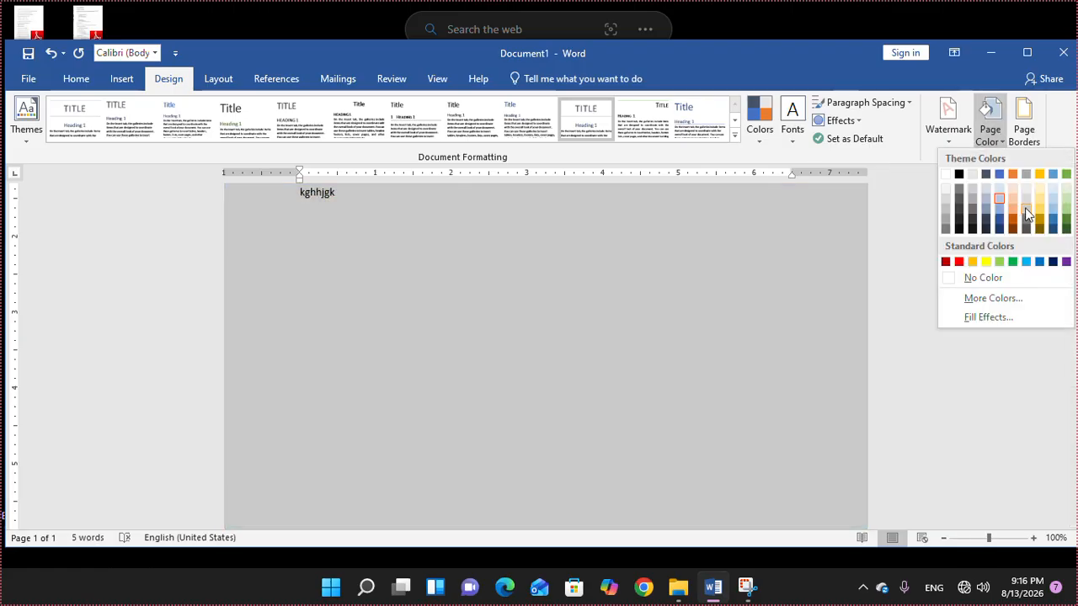
{"action": "left_click", "coordinate": [1012, 208]}
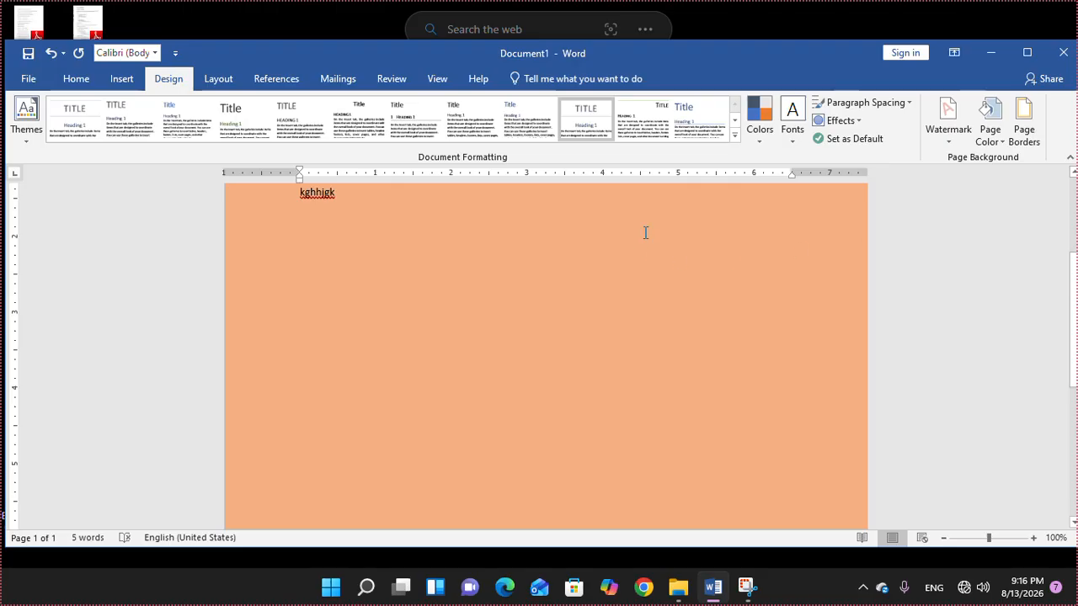
Step: Add a 3 pt box page border to the whole document, using the style with a thick line between two thin lines
{"action": "scroll", "coordinate": [1073, 308], "scroll_direction": "up", "scroll_amount": 4}
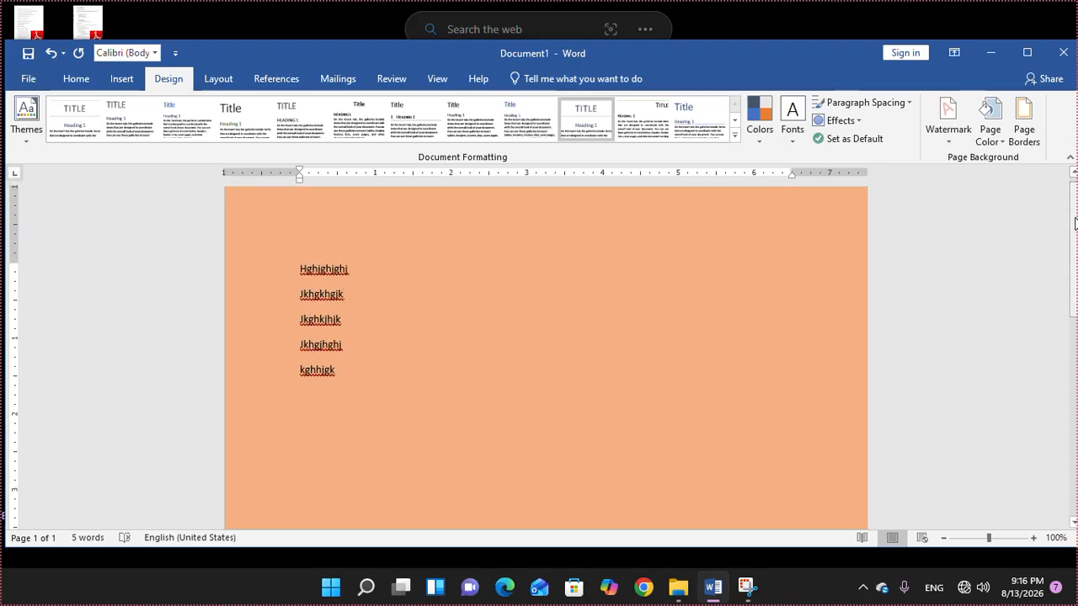
{"action": "left_click", "coordinate": [1024, 135]}
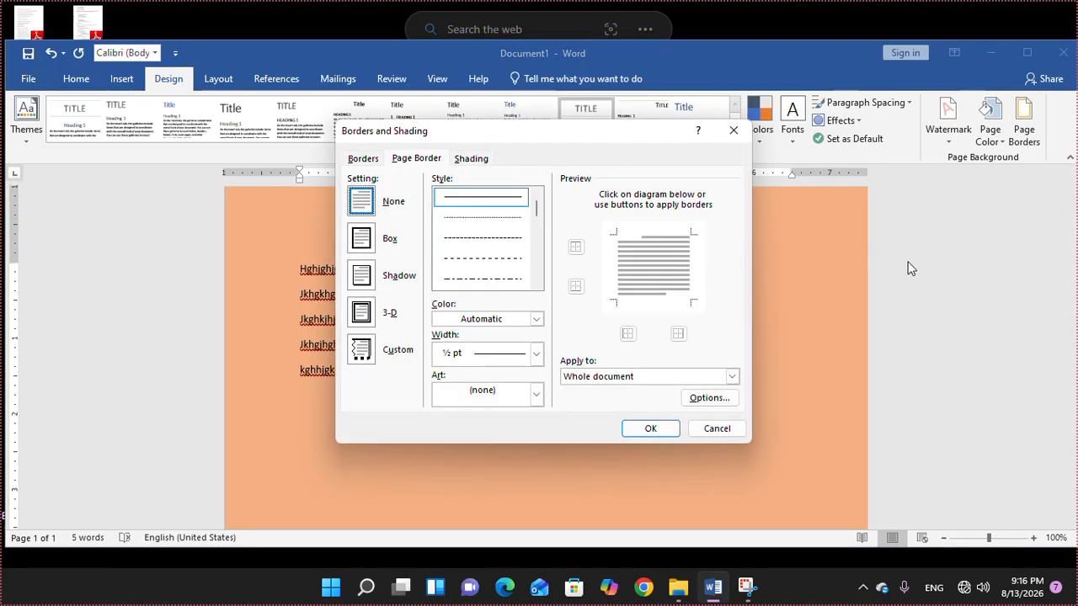
{"action": "left_click", "coordinate": [536, 284]}
{"action": "scroll", "coordinate": [536, 284], "scroll_direction": "down", "scroll_amount": 5}
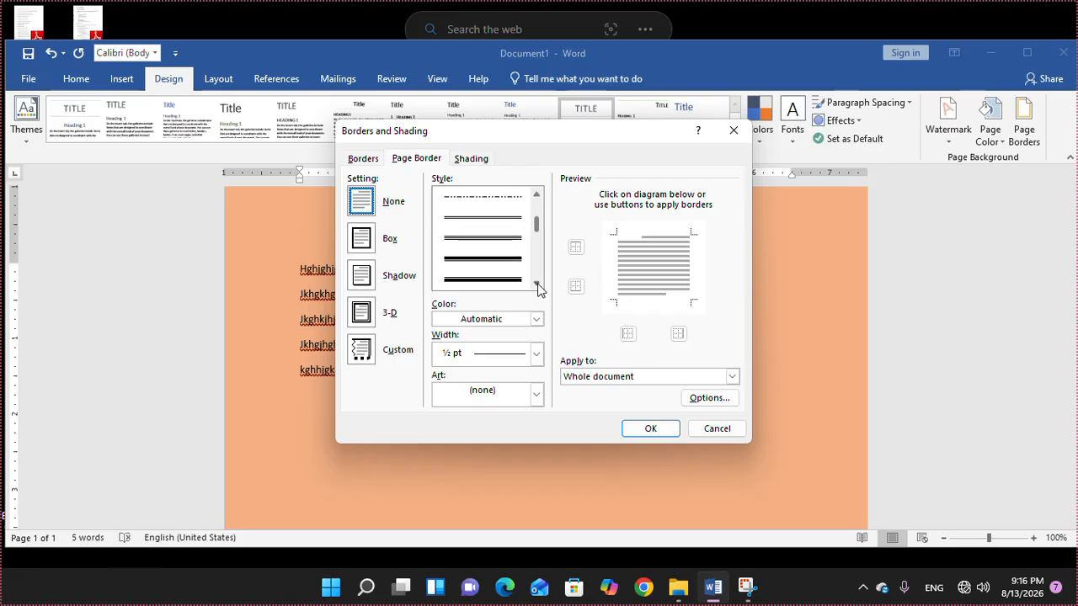
{"action": "left_click", "coordinate": [507, 274]}
{"action": "left_click", "coordinate": [537, 285]}
{"action": "left_click", "coordinate": [536, 285]}
{"action": "left_click", "coordinate": [506, 280]}
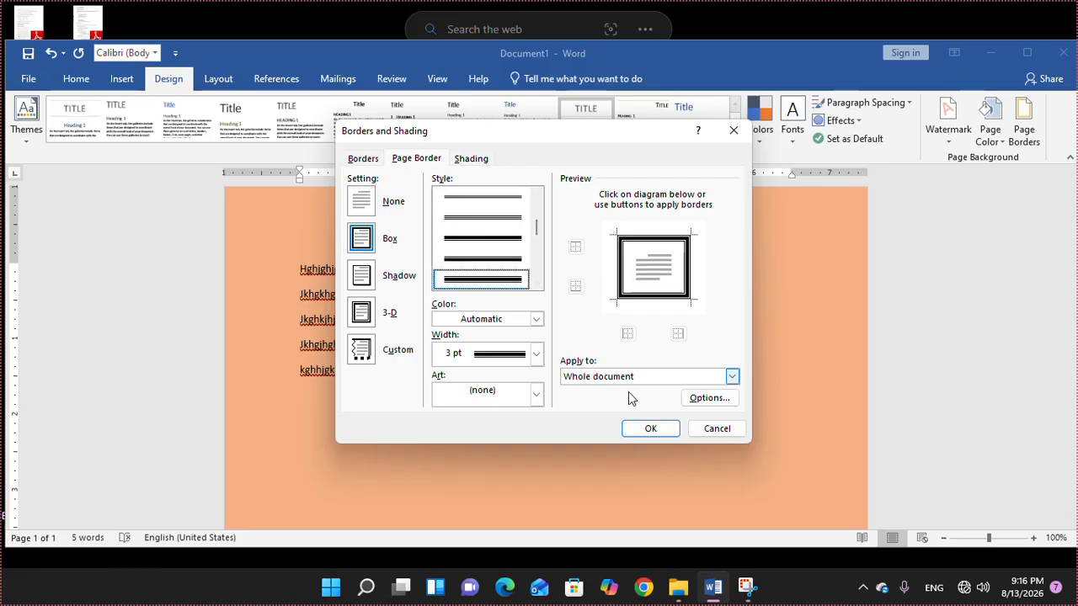
{"action": "left_click", "coordinate": [670, 432]}
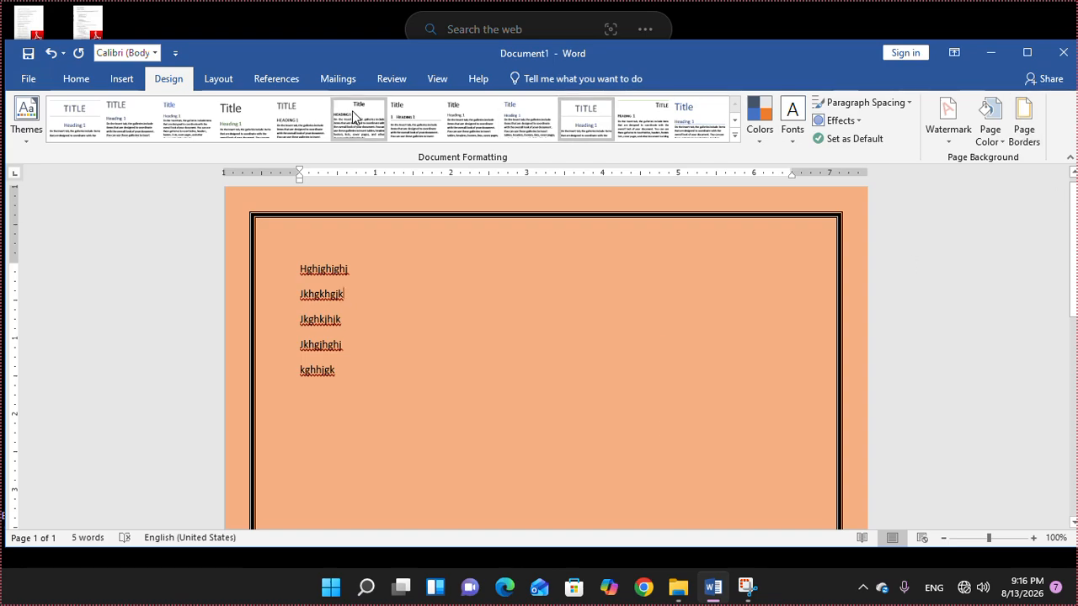
Step: Change the page color to light pink, picked from the standard palette of additional colors
{"action": "left_click", "coordinate": [991, 133]}
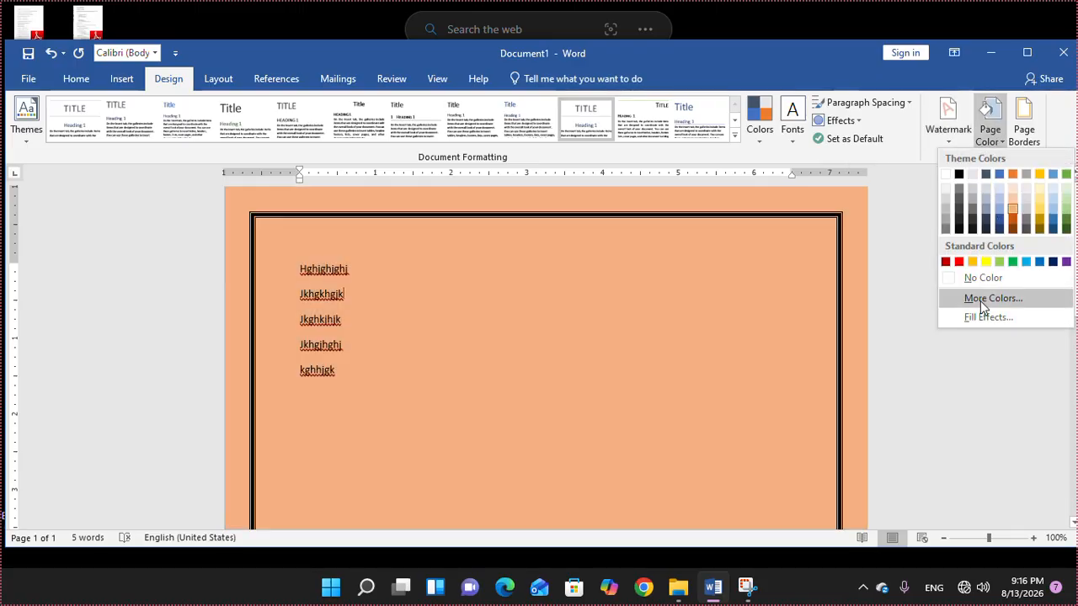
{"action": "left_click", "coordinate": [981, 305]}
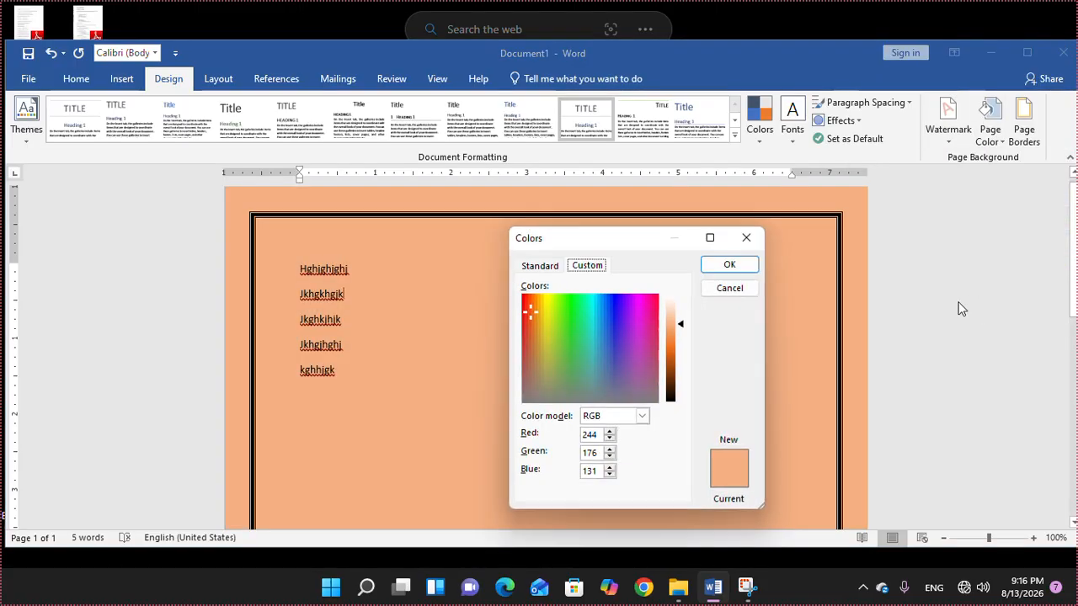
{"action": "left_click", "coordinate": [549, 267]}
{"action": "left_click", "coordinate": [616, 360]}
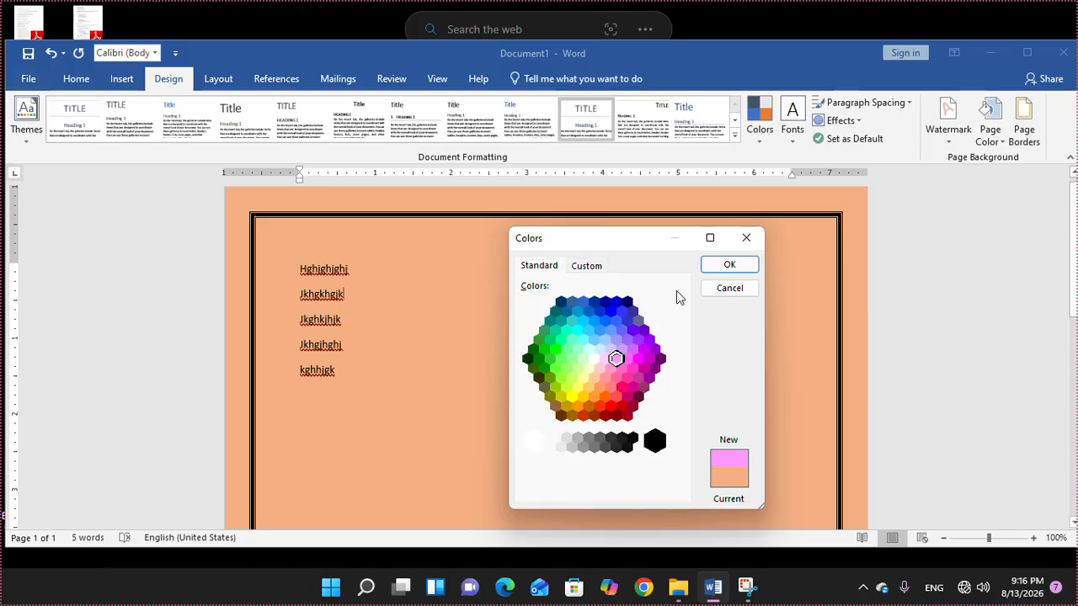
{"action": "left_click", "coordinate": [716, 266]}
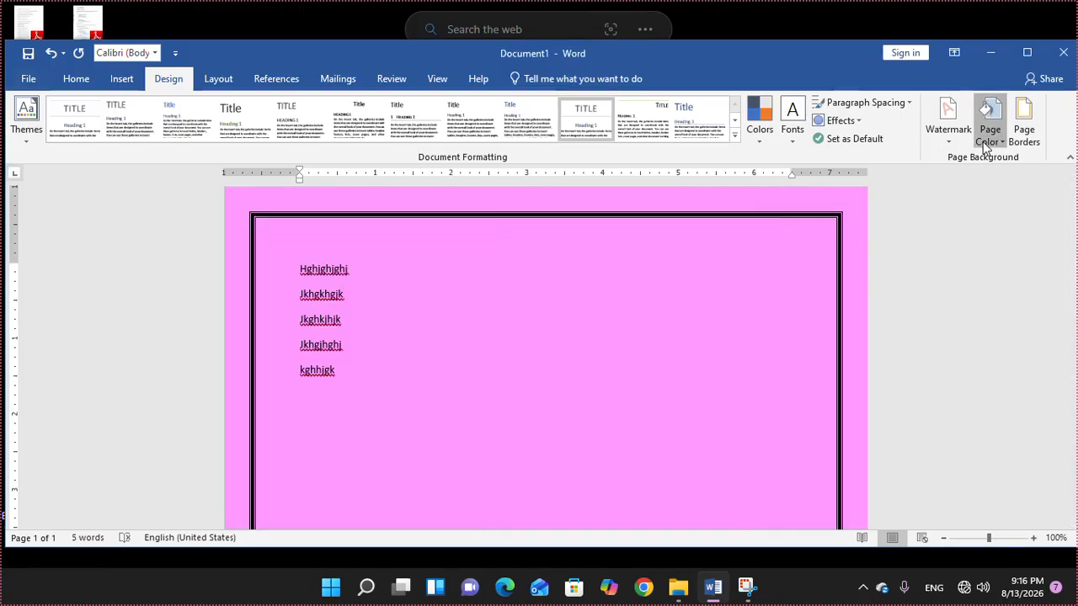
Step: Fill the page background with a horizontal two-color gradient from light blue to light green and look over the page
{"action": "left_click", "coordinate": [983, 142]}
{"action": "left_click", "coordinate": [980, 348]}
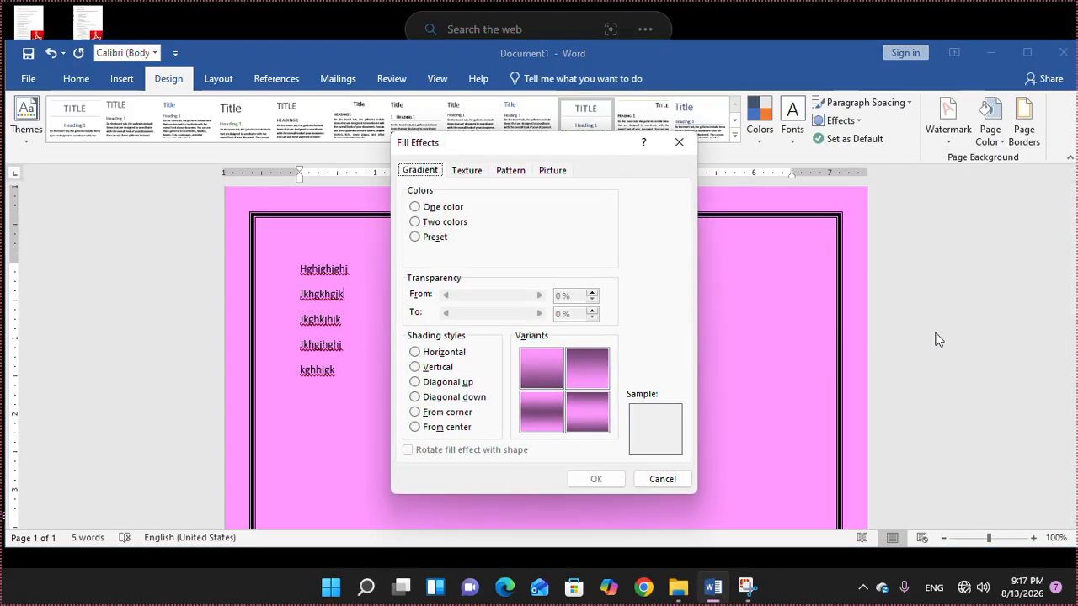
{"action": "left_click", "coordinate": [417, 222]}
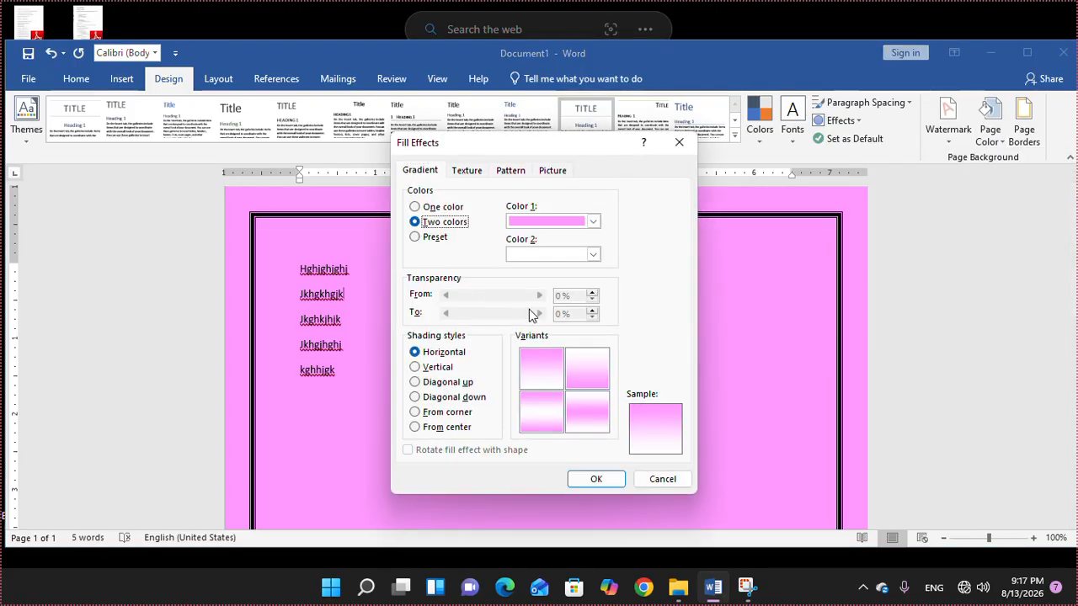
{"action": "left_click", "coordinate": [554, 223]}
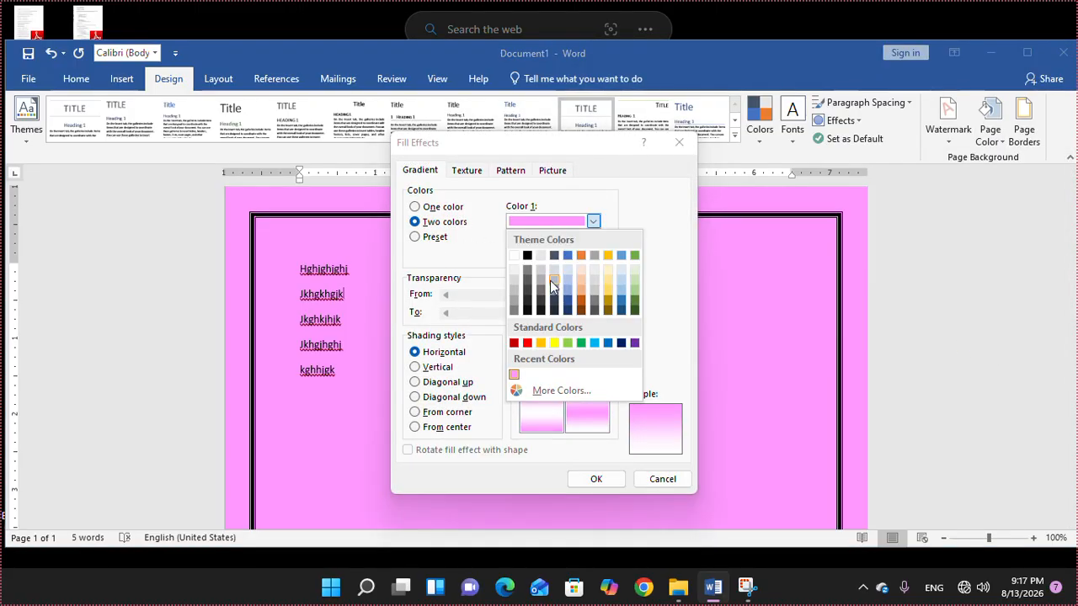
{"action": "left_click", "coordinate": [568, 290]}
{"action": "left_click", "coordinate": [563, 256]}
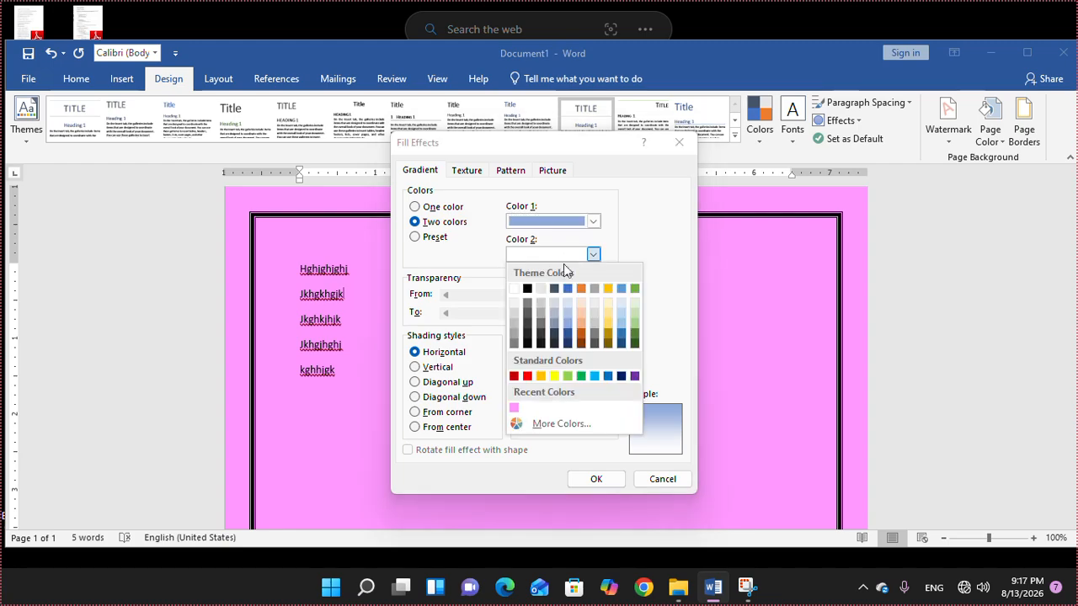
{"action": "left_click", "coordinate": [581, 324]}
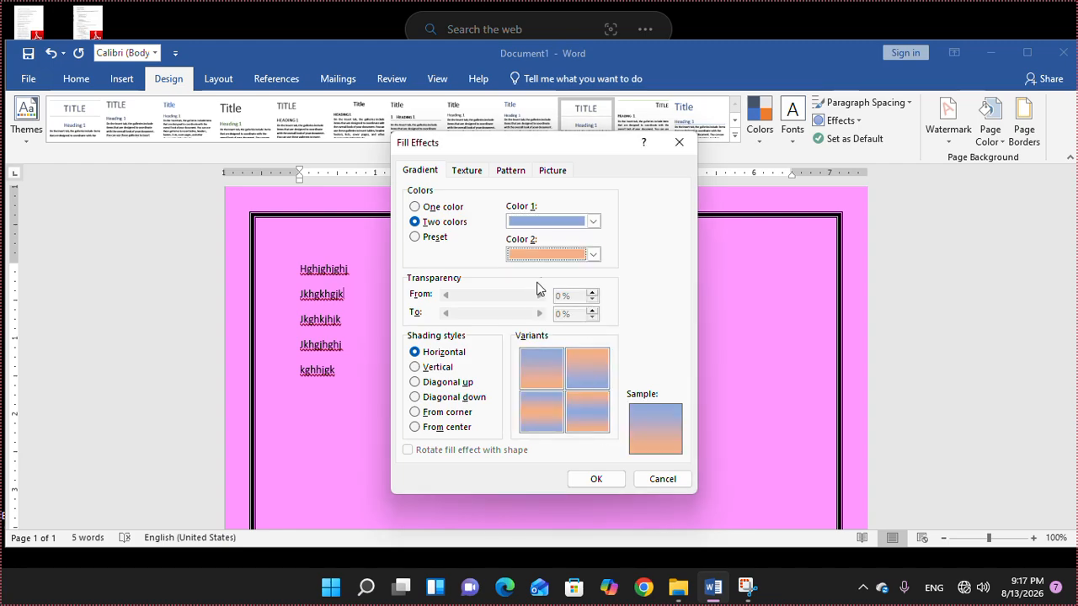
{"action": "left_click", "coordinate": [557, 253]}
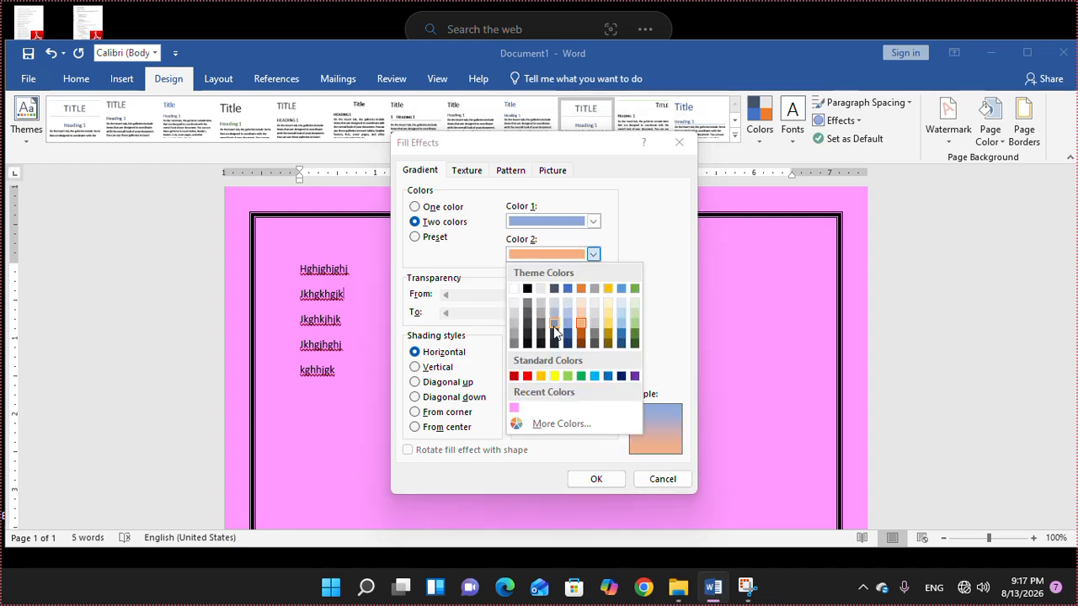
{"action": "left_click", "coordinate": [634, 323]}
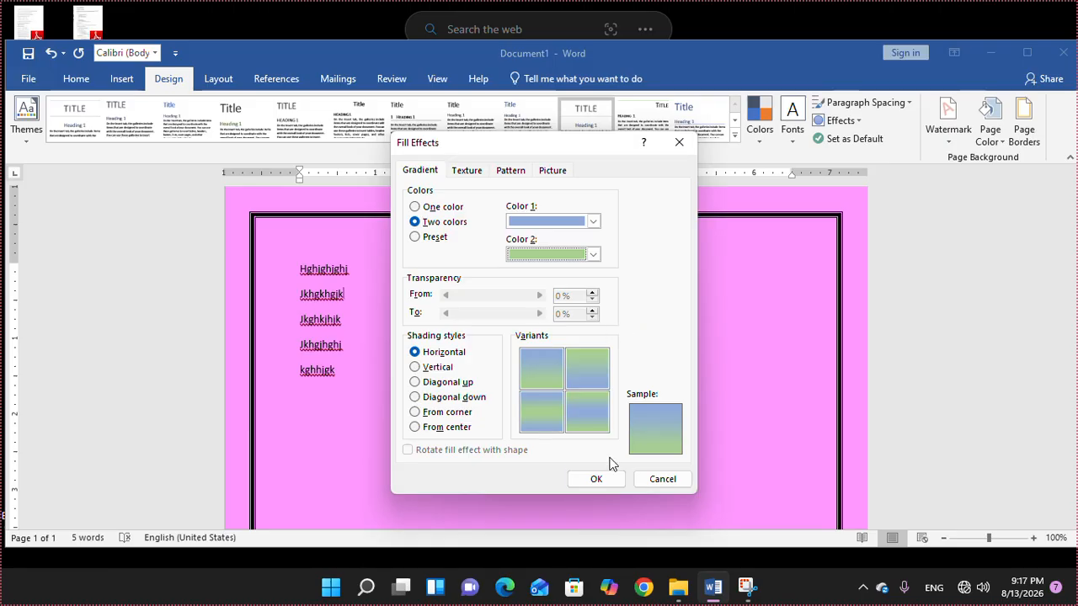
{"action": "left_click", "coordinate": [623, 479]}
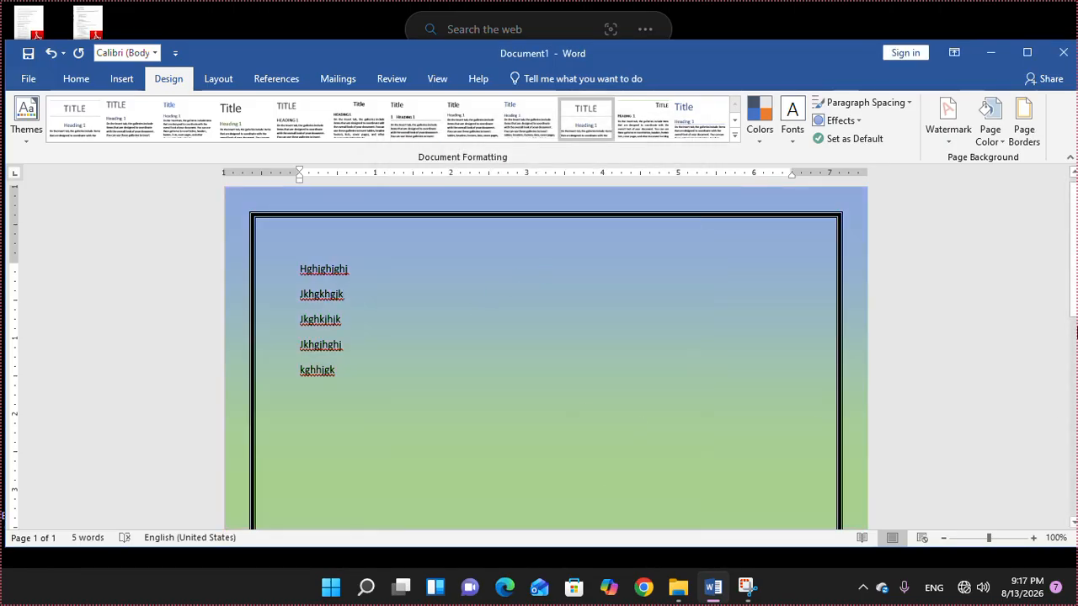
{"action": "left_click_drag", "start_coordinate": [1069, 266], "coordinate": [1073, 424]}
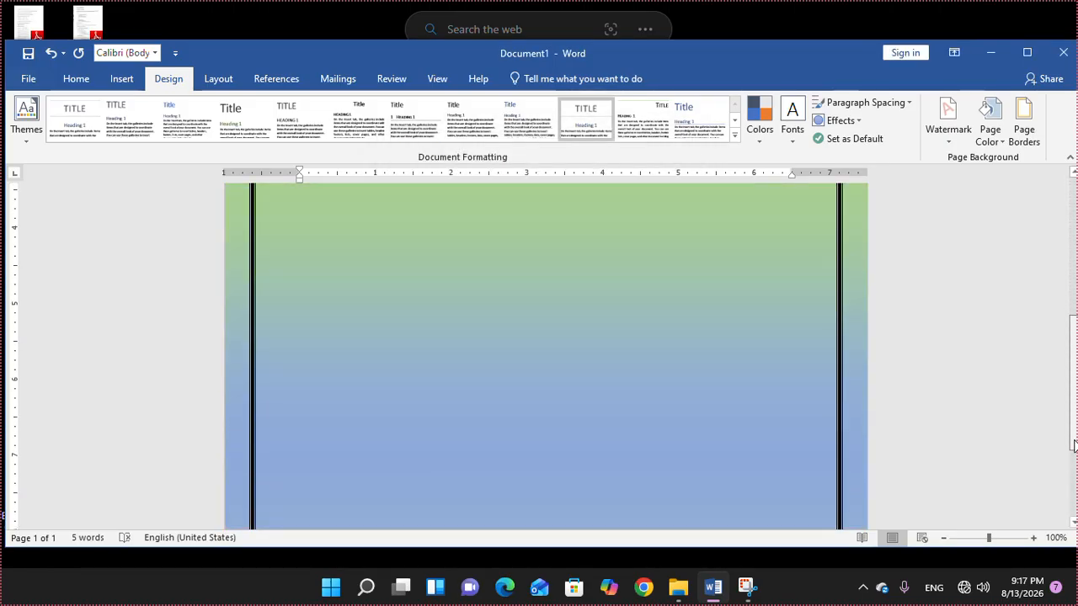
{"action": "scroll", "coordinate": [987, 217], "scroll_direction": "up", "scroll_amount": 10}
Step: Change the page background fill to the Water droplets texture
{"action": "left_click", "coordinate": [990, 126]}
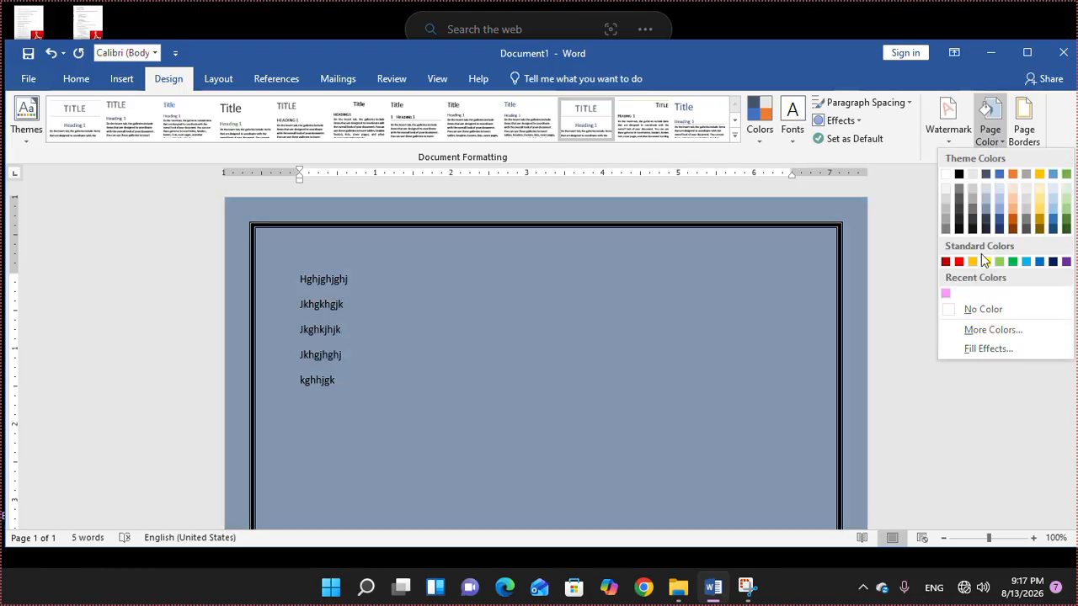
{"action": "left_click", "coordinate": [984, 350]}
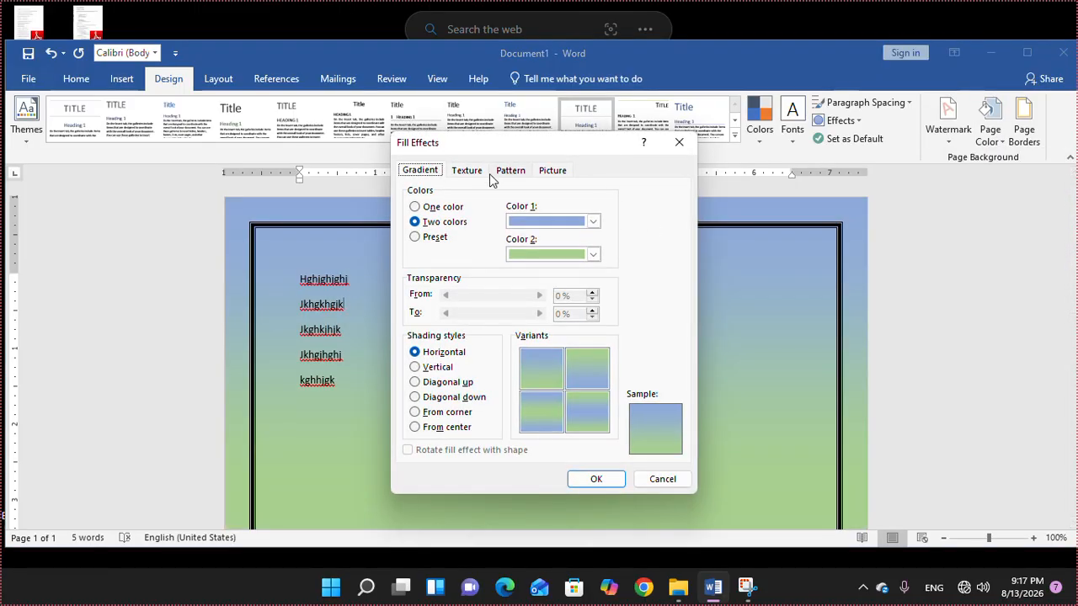
{"action": "left_click", "coordinate": [468, 171]}
{"action": "left_click", "coordinate": [427, 269]}
{"action": "left_click", "coordinate": [531, 232]}
{"action": "left_click", "coordinate": [425, 268]}
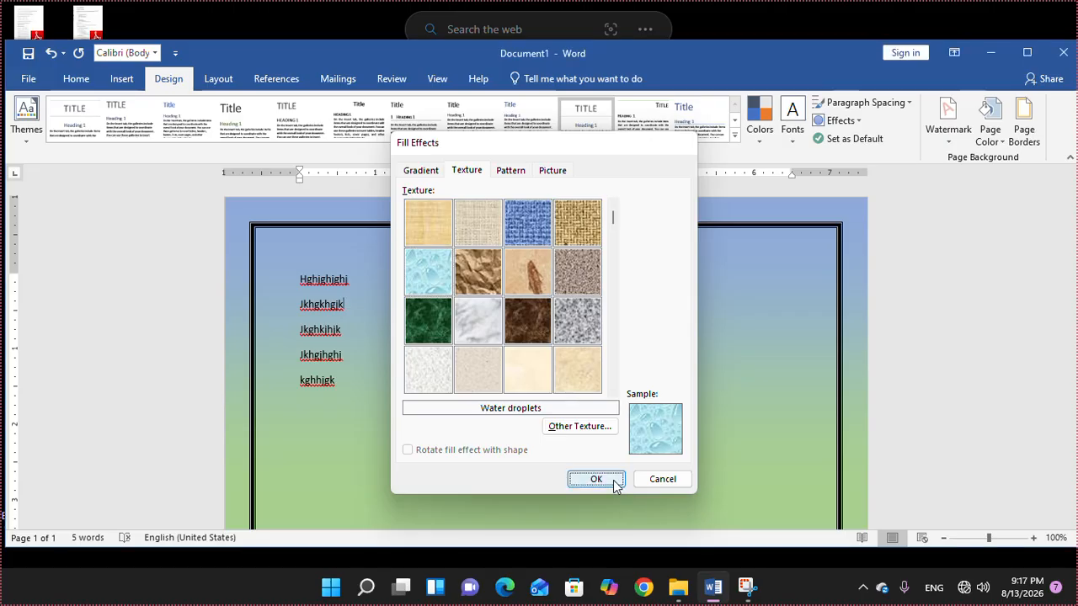
{"action": "left_click", "coordinate": [612, 480]}
Step: Change the page background fill to the Horizontal brick pattern
{"action": "left_click", "coordinate": [990, 126]}
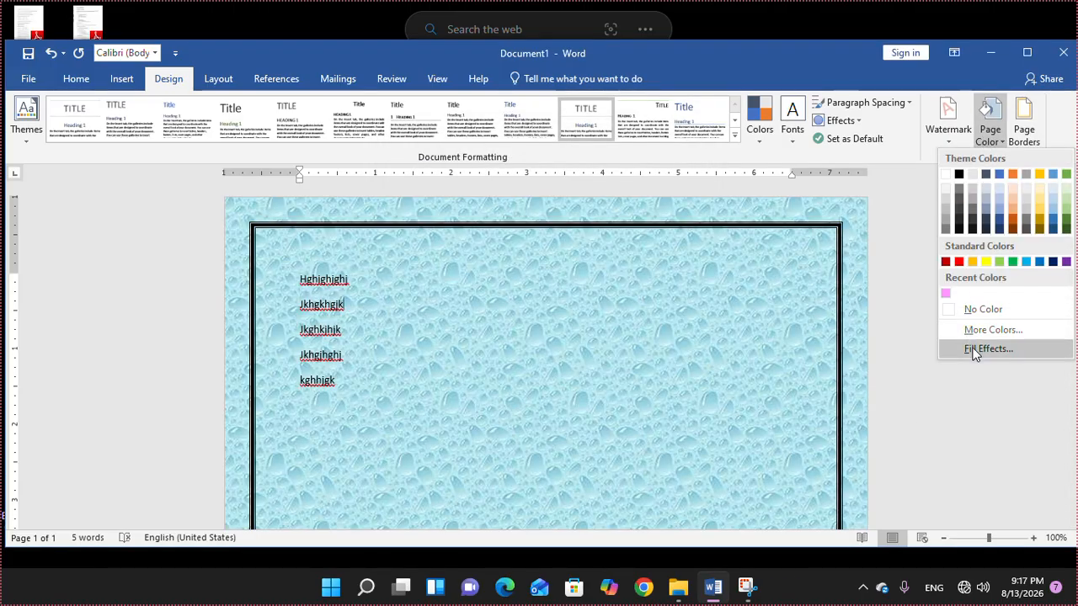
{"action": "left_click", "coordinate": [981, 349]}
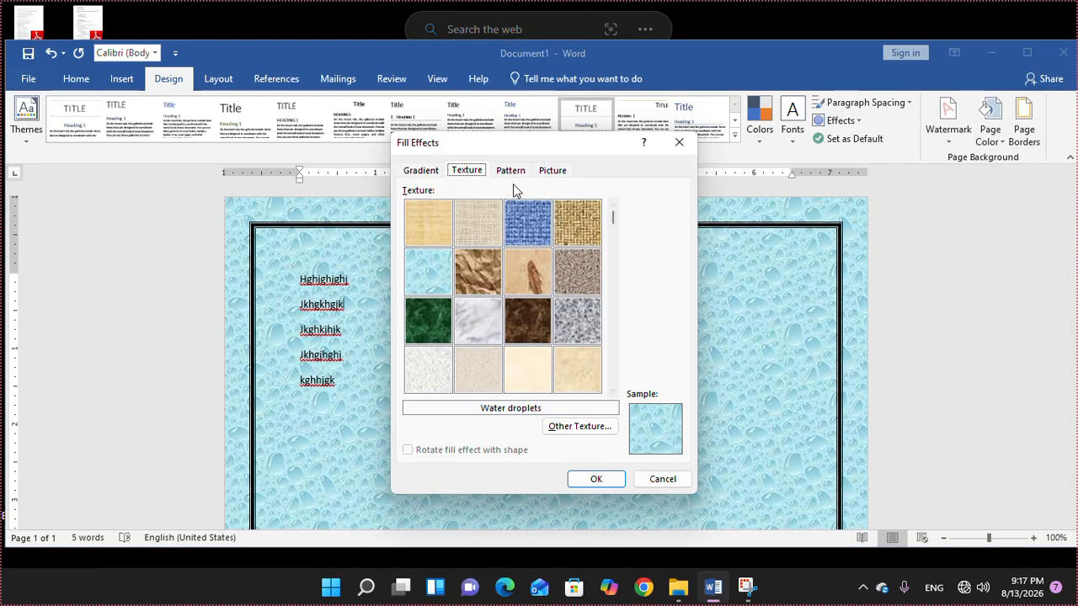
{"action": "left_click", "coordinate": [509, 171]}
{"action": "left_click", "coordinate": [543, 269]}
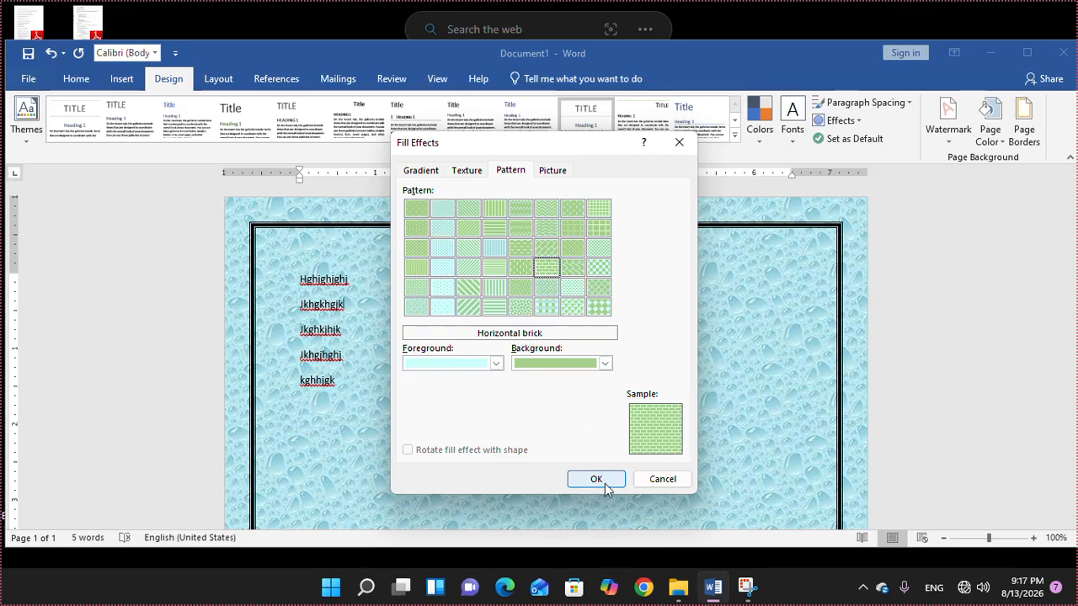
{"action": "left_click", "coordinate": [595, 479]}
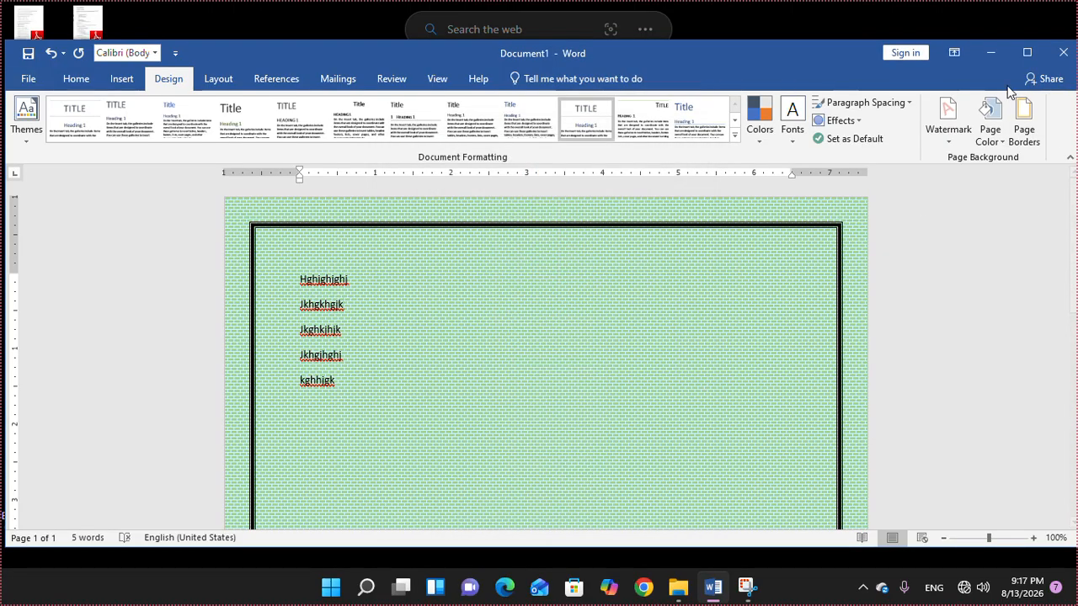
Step: Fill the page background with the violin picture 007 from the folder 001 Image GCC on Local Disk (D:), working offline
{"action": "left_click", "coordinate": [990, 126]}
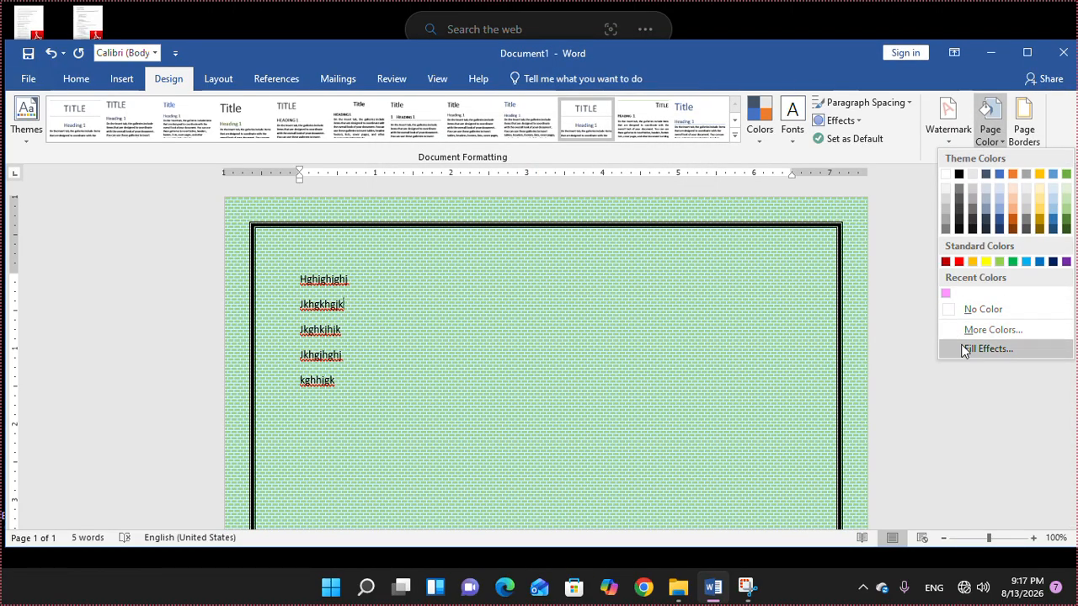
{"action": "left_click", "coordinate": [964, 348]}
{"action": "left_click", "coordinate": [552, 172]}
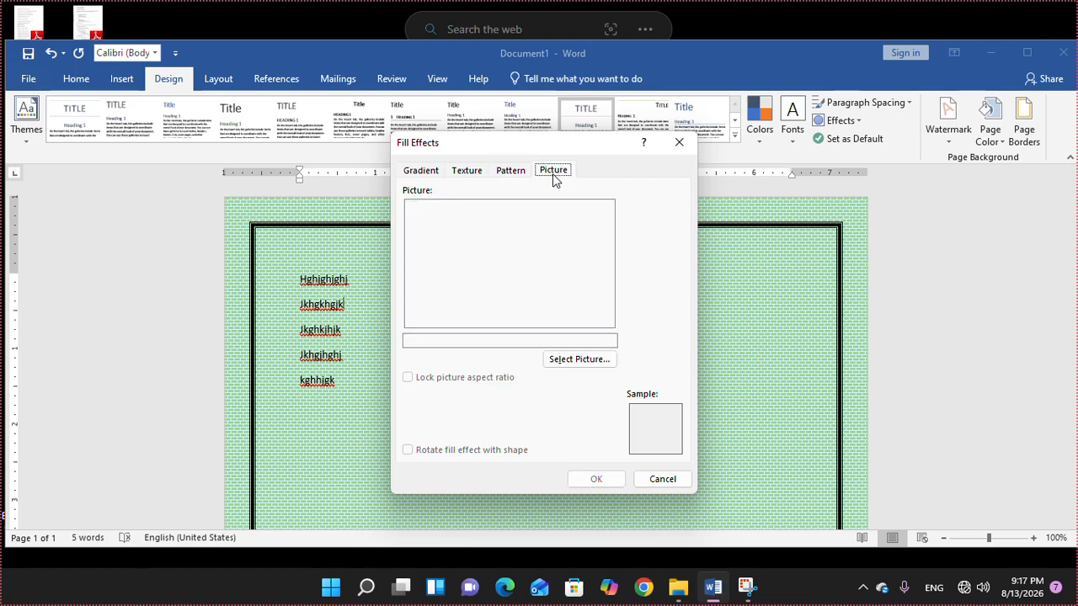
{"action": "left_click", "coordinate": [596, 362]}
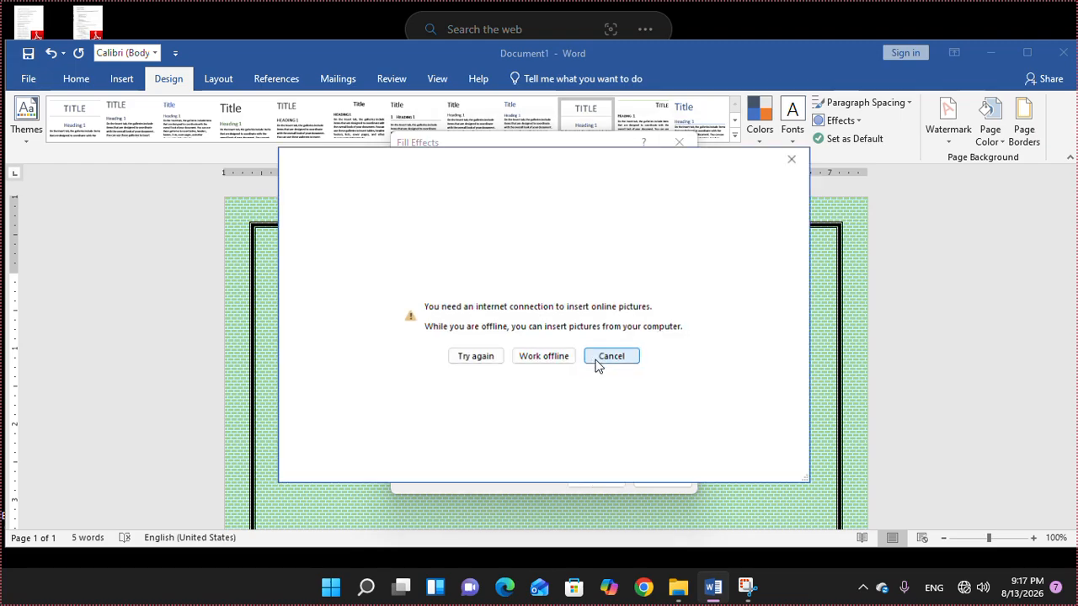
{"action": "left_click", "coordinate": [538, 359]}
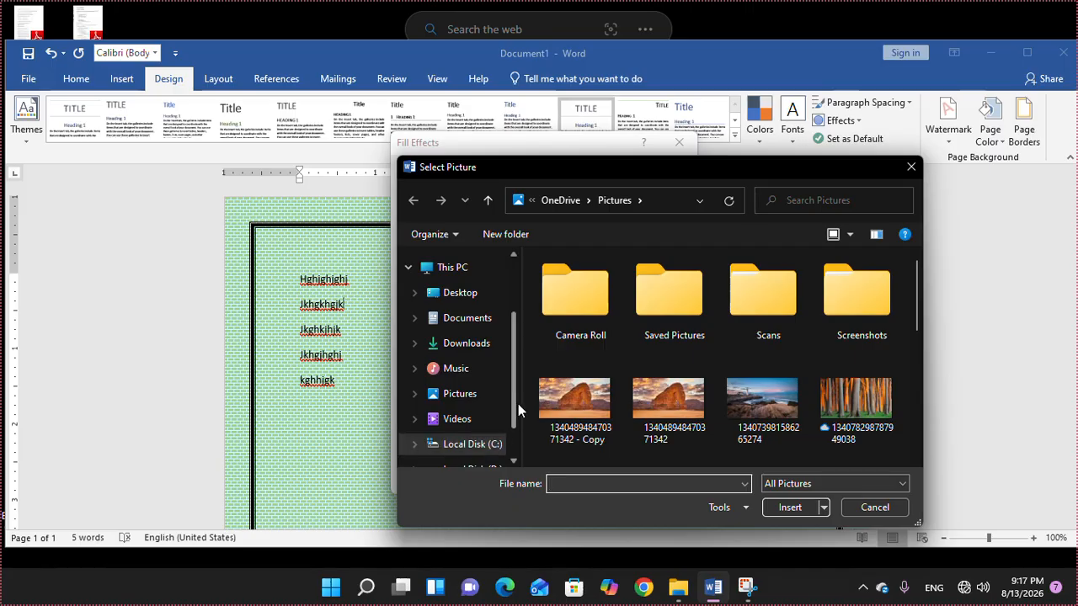
{"action": "scroll", "coordinate": [511, 399], "scroll_direction": "down", "scroll_amount": 1}
{"action": "left_click", "coordinate": [472, 413]}
{"action": "left_click", "coordinate": [612, 283]}
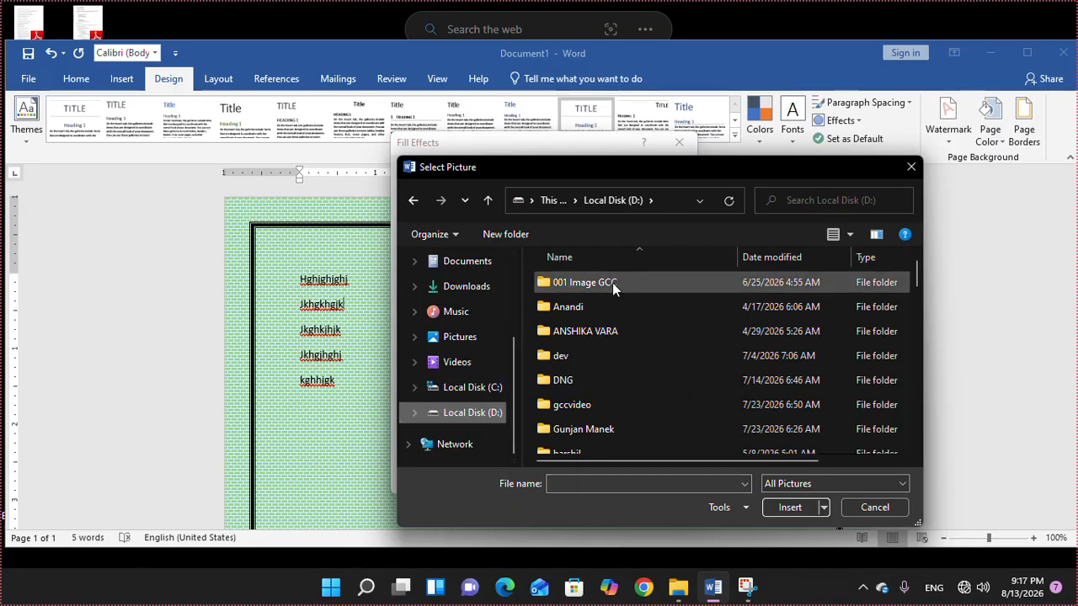
{"action": "left_click", "coordinate": [793, 507]}
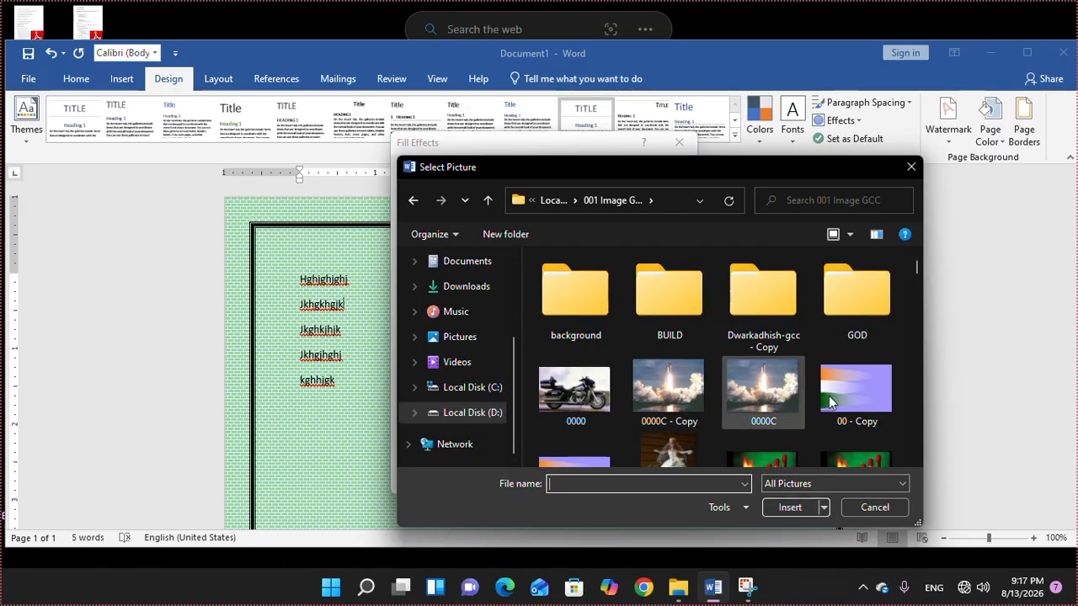
{"action": "scroll", "coordinate": [921, 288], "scroll_direction": "down", "scroll_amount": 5}
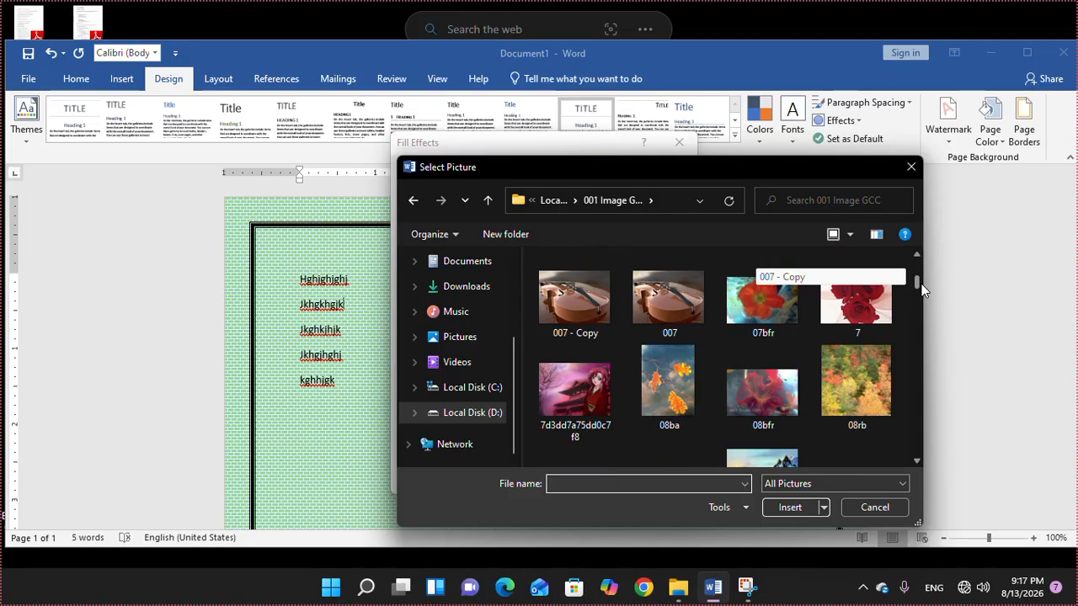
{"action": "left_click", "coordinate": [663, 286]}
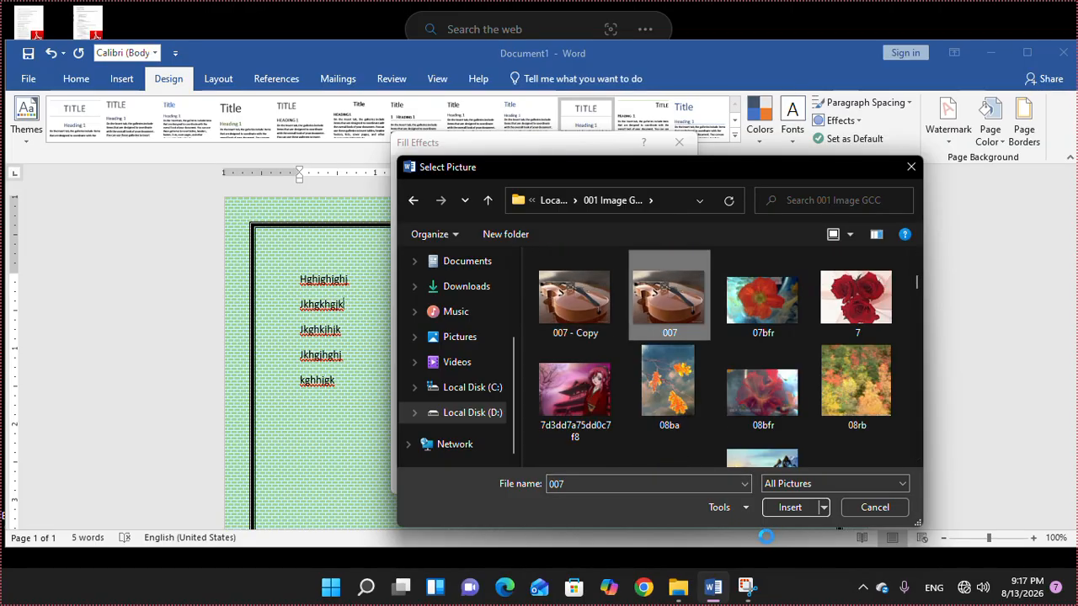
{"action": "left_click", "coordinate": [784, 508]}
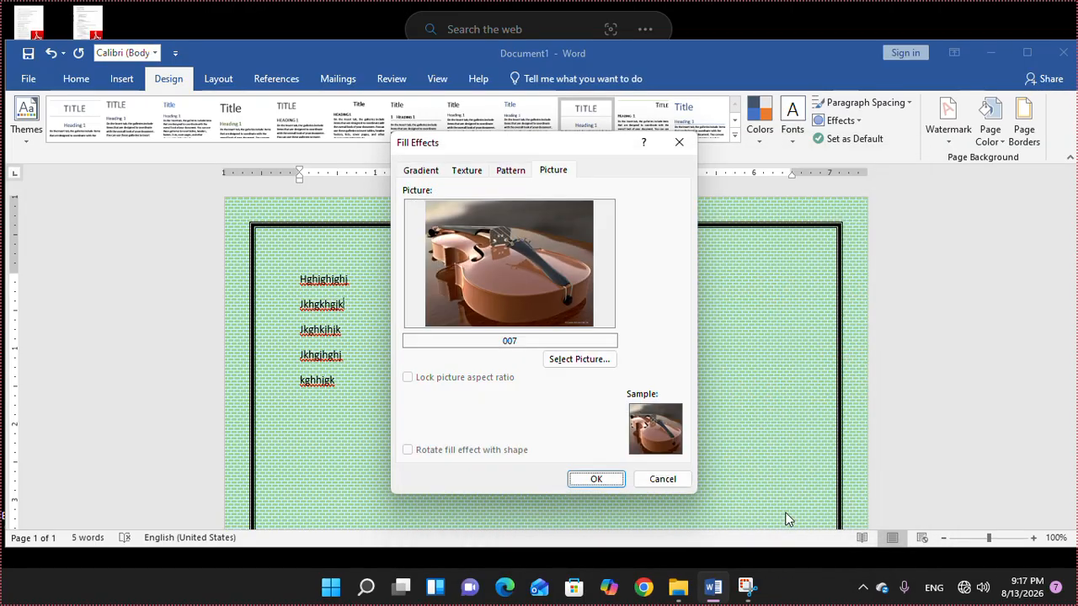
{"action": "left_click", "coordinate": [589, 476]}
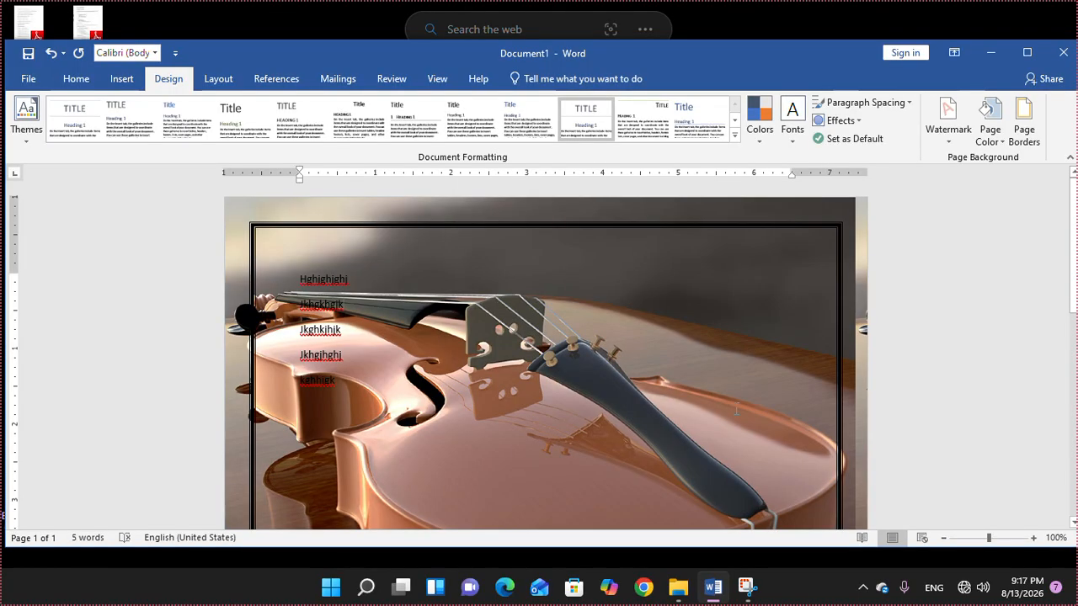
Step: Remove the picture background by setting the page color to No Color
{"action": "left_click", "coordinate": [993, 134]}
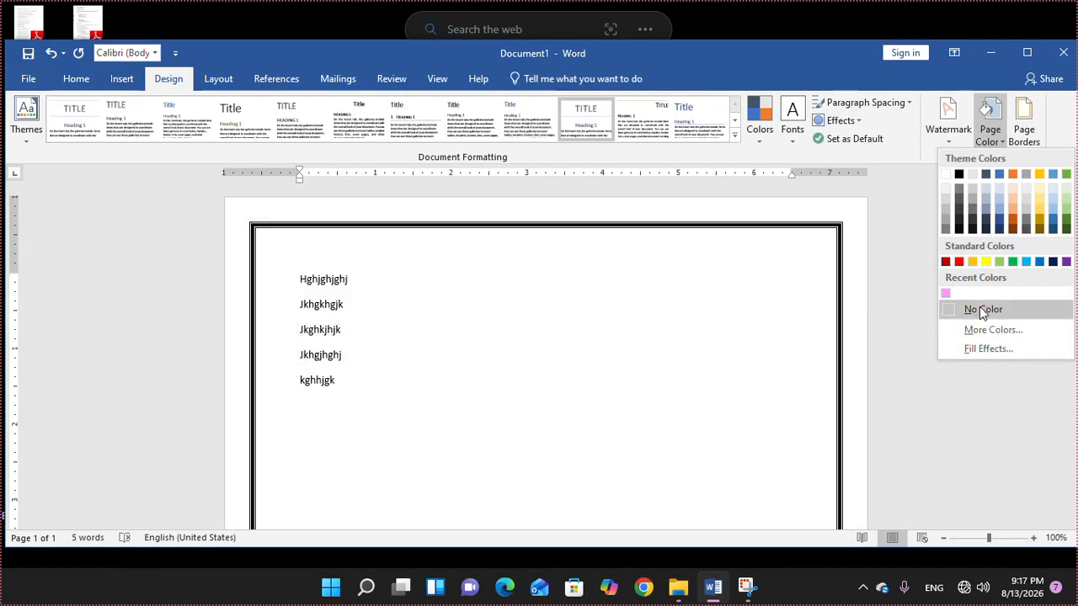
{"action": "left_click", "coordinate": [980, 309]}
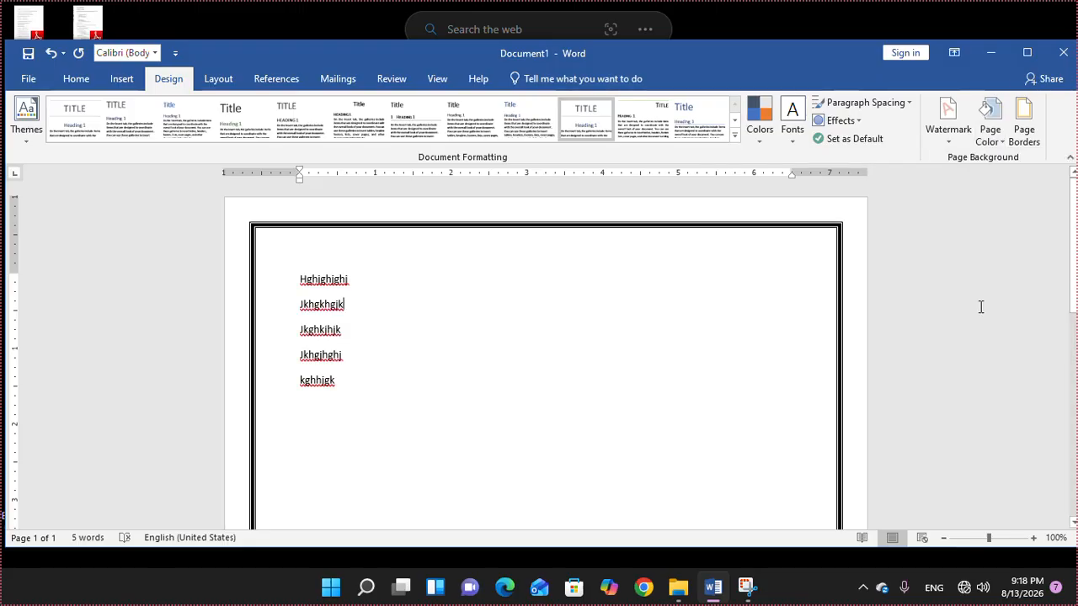
Step: Change the page border's line style to a thick outer line with a thin inner line
{"action": "left_click", "coordinate": [1023, 128]}
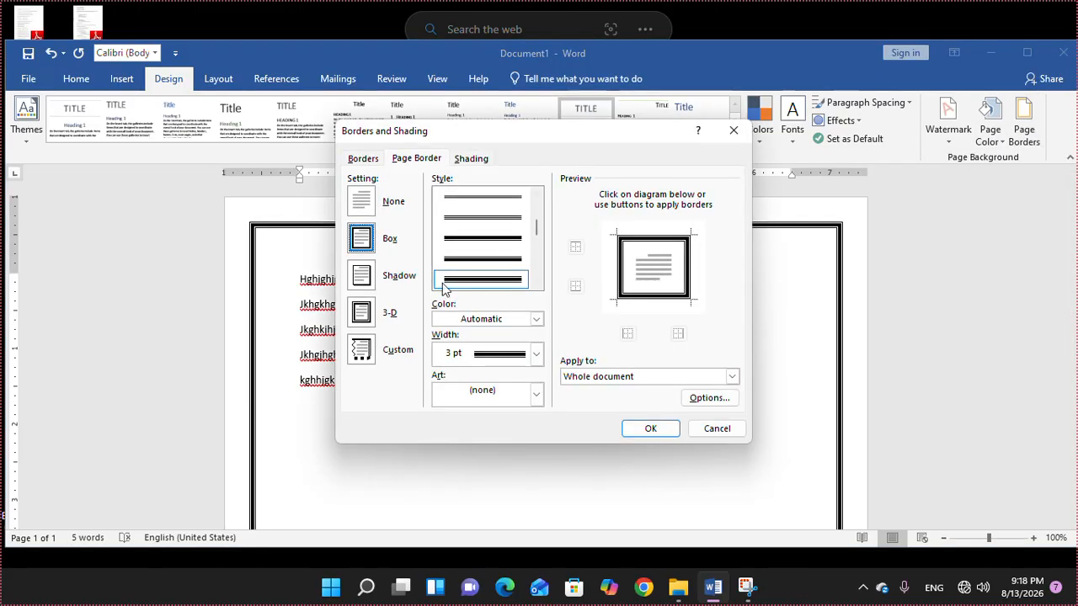
{"action": "left_click", "coordinate": [536, 285]}
{"action": "left_click", "coordinate": [507, 280]}
{"action": "left_click", "coordinate": [648, 430]}
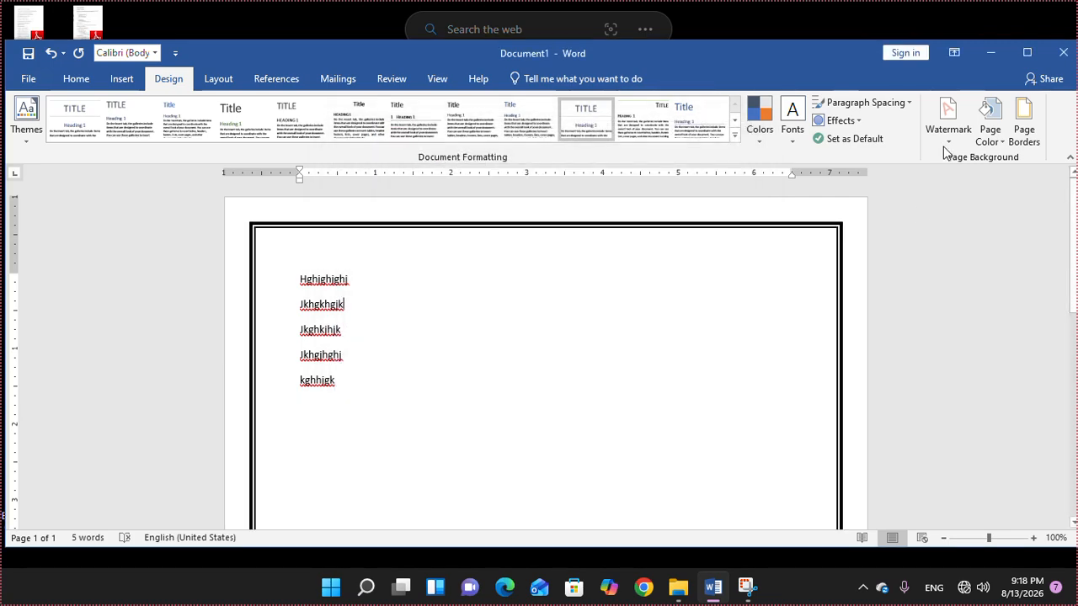
Step: Replace the line page border with the ice cream cone art border on the whole document
{"action": "left_click", "coordinate": [1022, 131]}
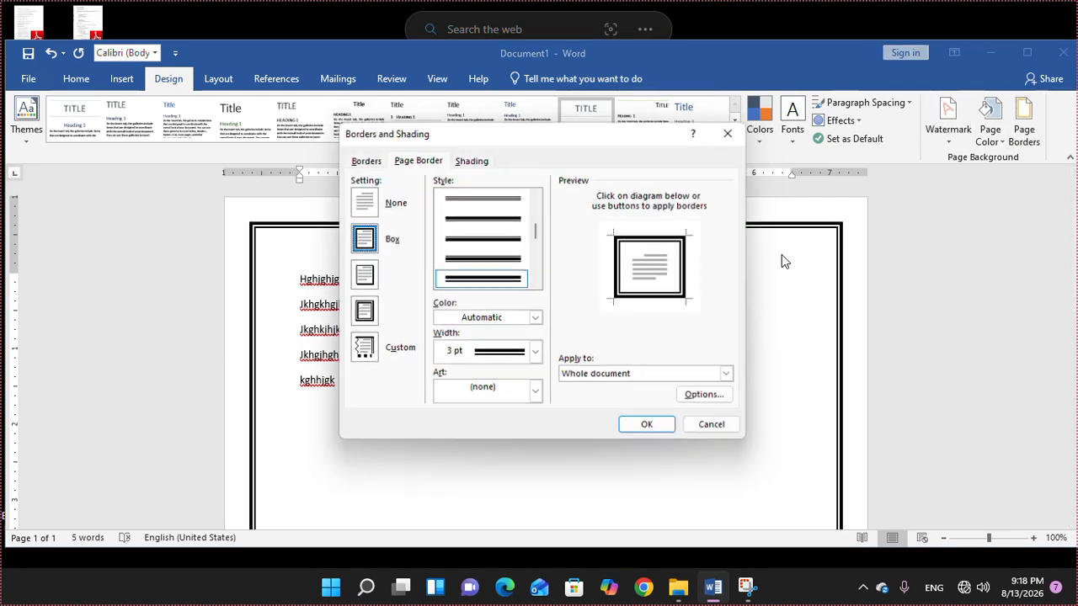
{"action": "left_click", "coordinate": [476, 396]}
{"action": "scroll", "coordinate": [541, 463], "scroll_direction": "down", "scroll_amount": 2}
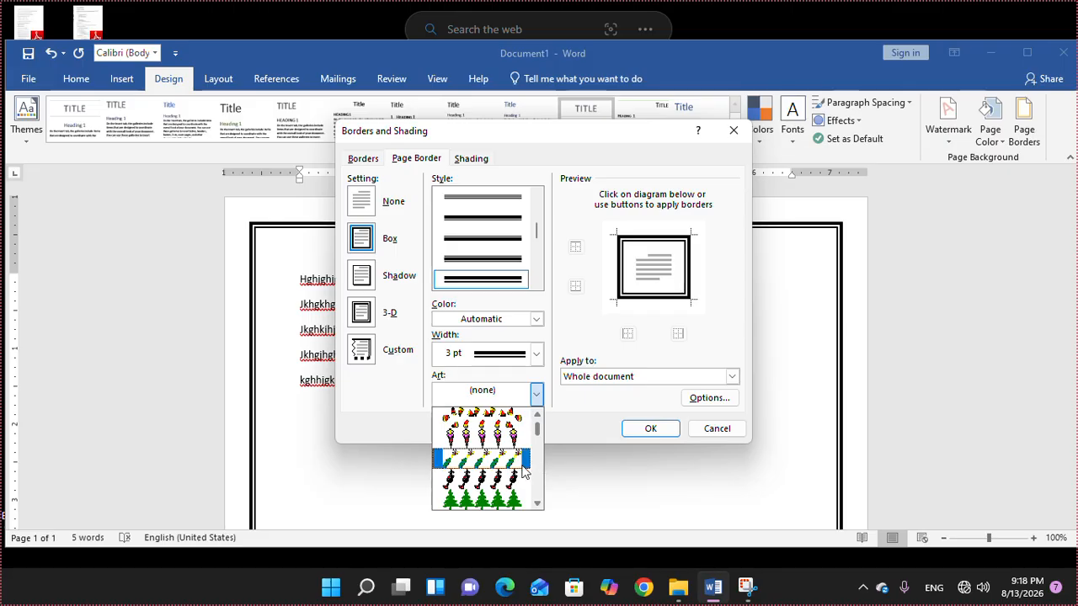
{"action": "left_click", "coordinate": [488, 434]}
{"action": "left_click", "coordinate": [644, 431]}
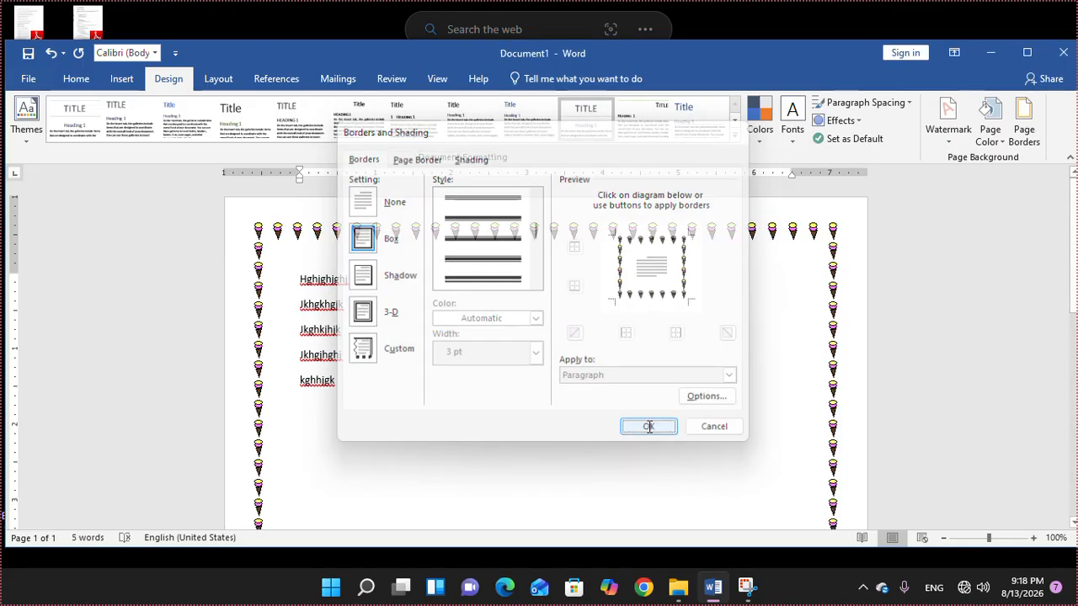
Step: Remove the art page border from the whole document by choosing the None setting
{"action": "left_click", "coordinate": [1028, 110]}
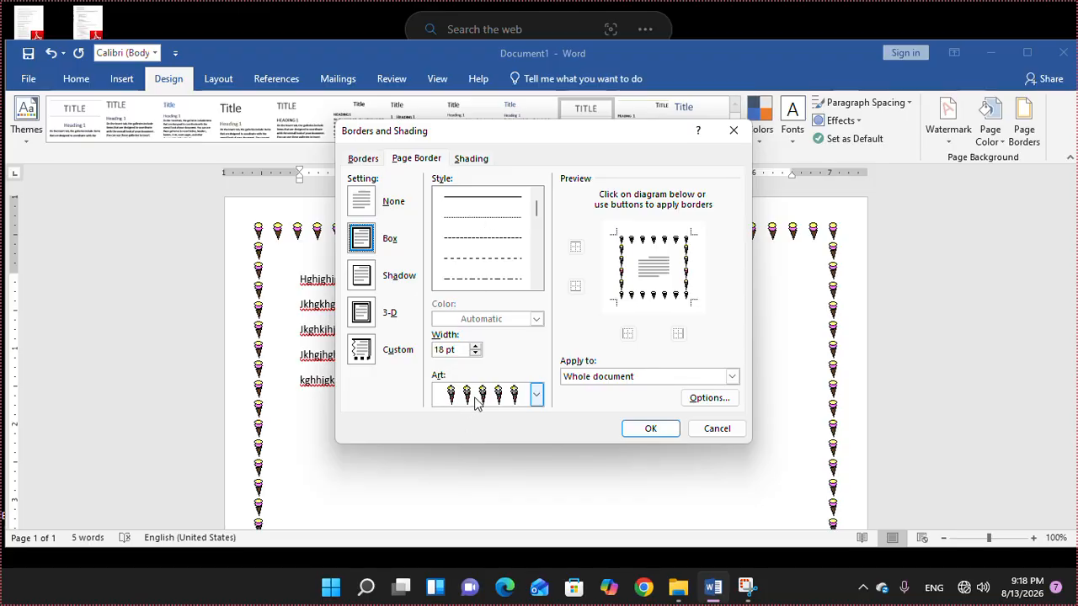
{"action": "left_click", "coordinate": [368, 208]}
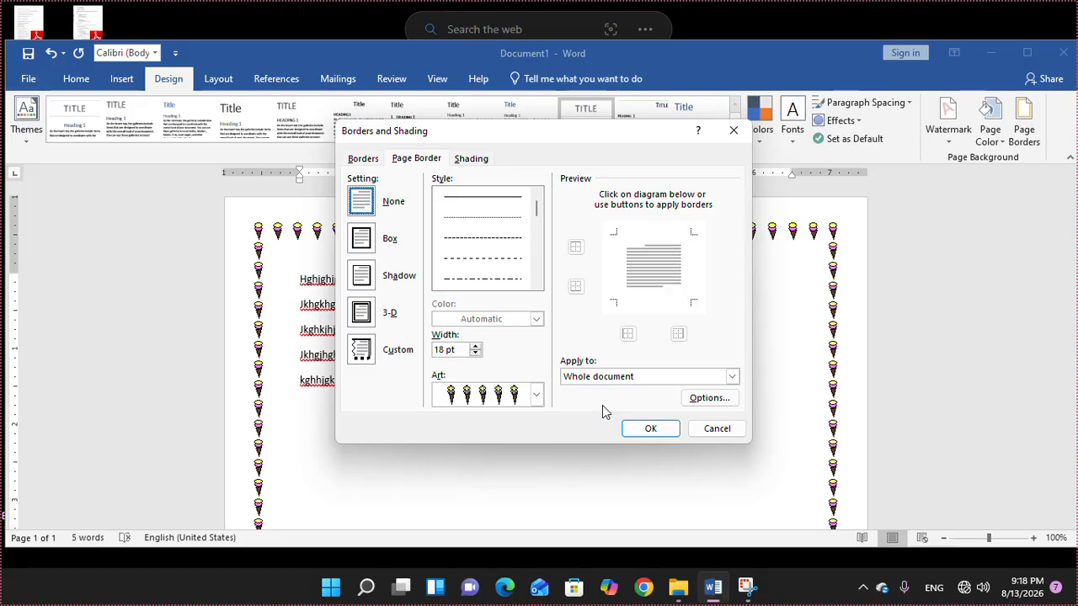
{"action": "left_click", "coordinate": [651, 429]}
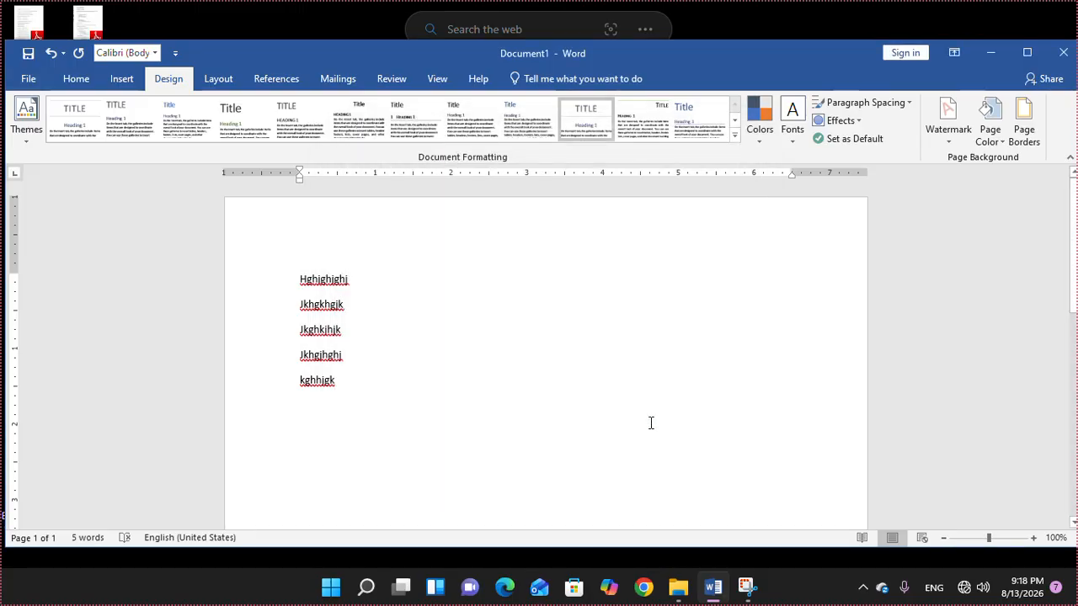